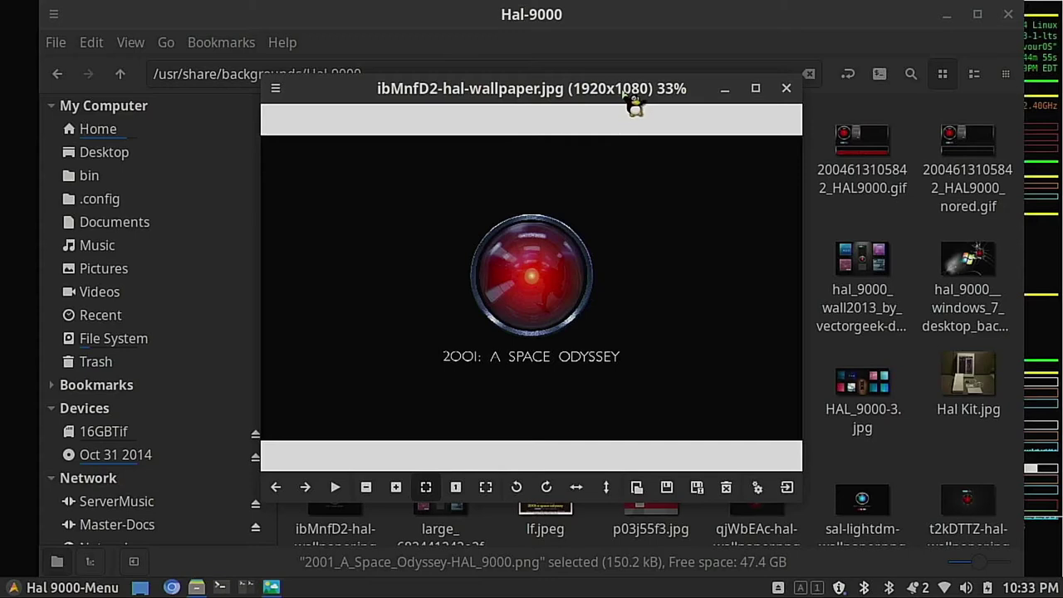
Open ibMnfD2-hal-wallpaper.jpg from the Hal-9000 backgrounds folder with the GNU Image Manipulation Program.
{"action": "left_click_drag", "start_coordinate": [629, 91], "coordinate": [807, 54]}
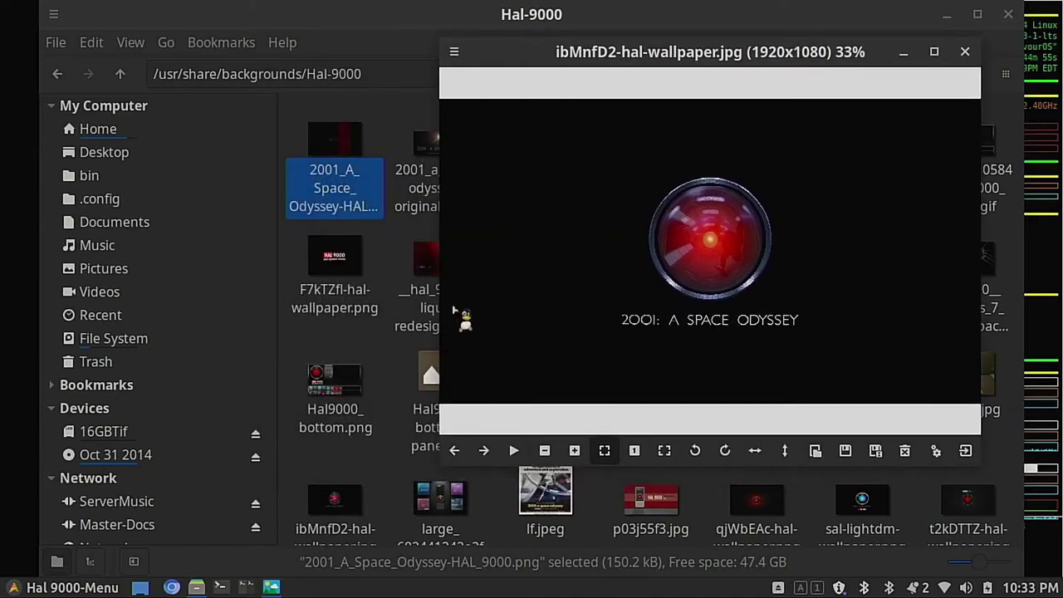
{"action": "left_click", "coordinate": [393, 340]}
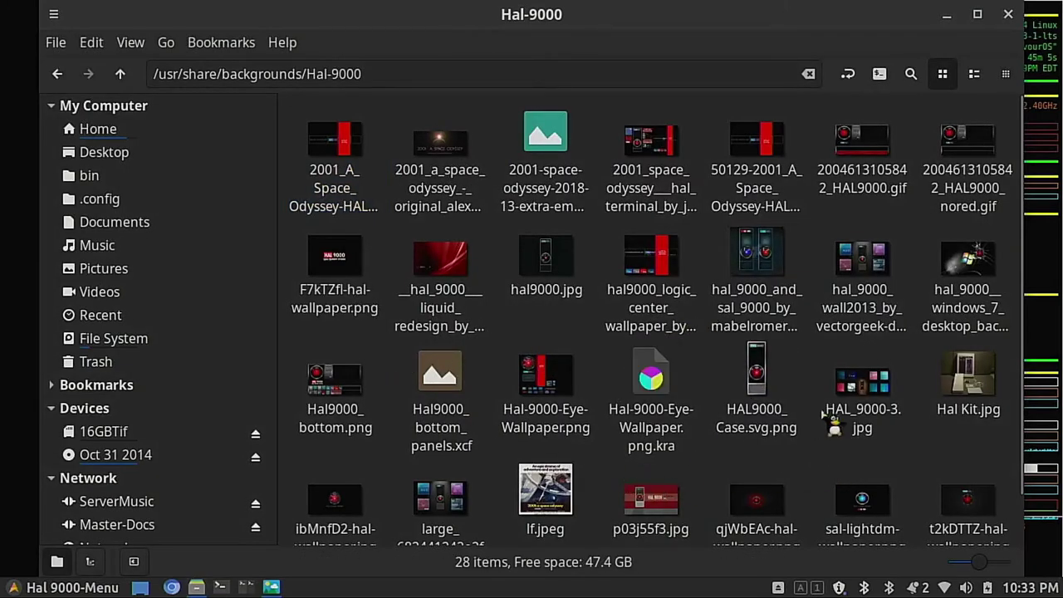
{"action": "scroll", "coordinate": [822, 414], "scroll_direction": "down", "scroll_amount": 1}
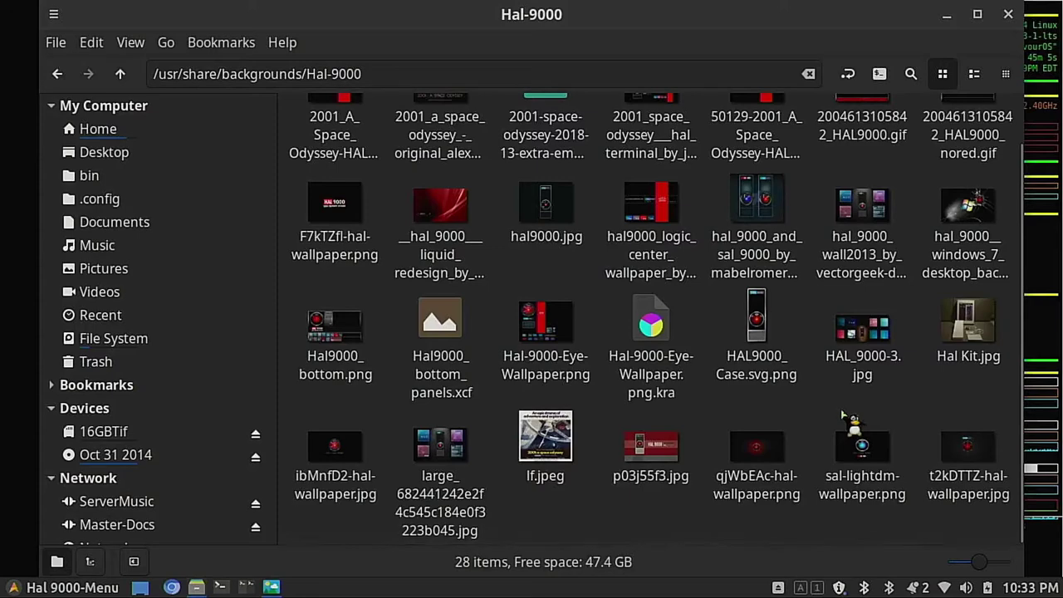
{"action": "right_click", "coordinate": [344, 446]}
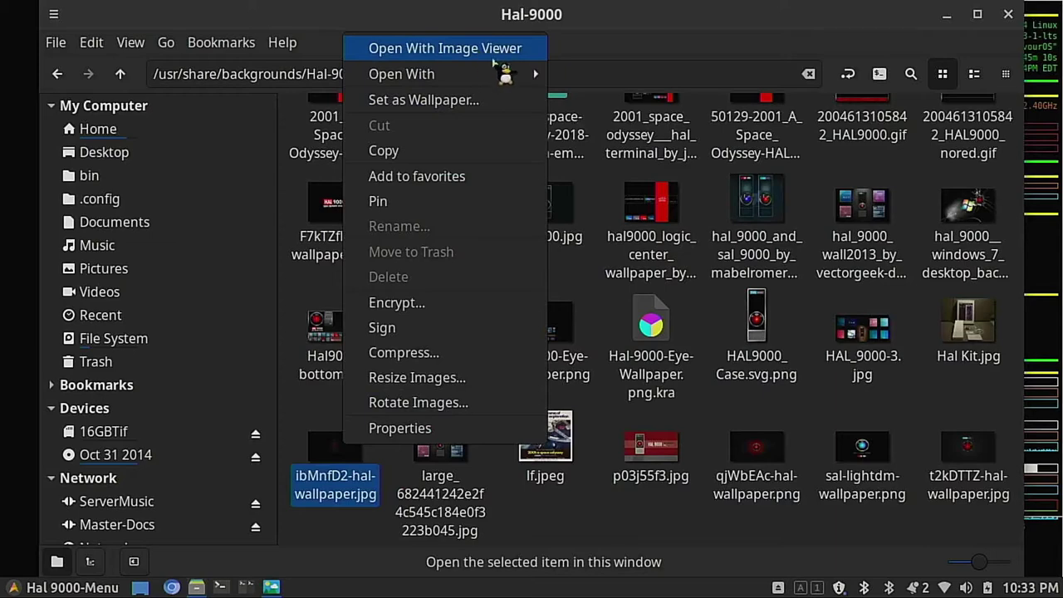
{"action": "mouse_move", "coordinate": [496, 75]}
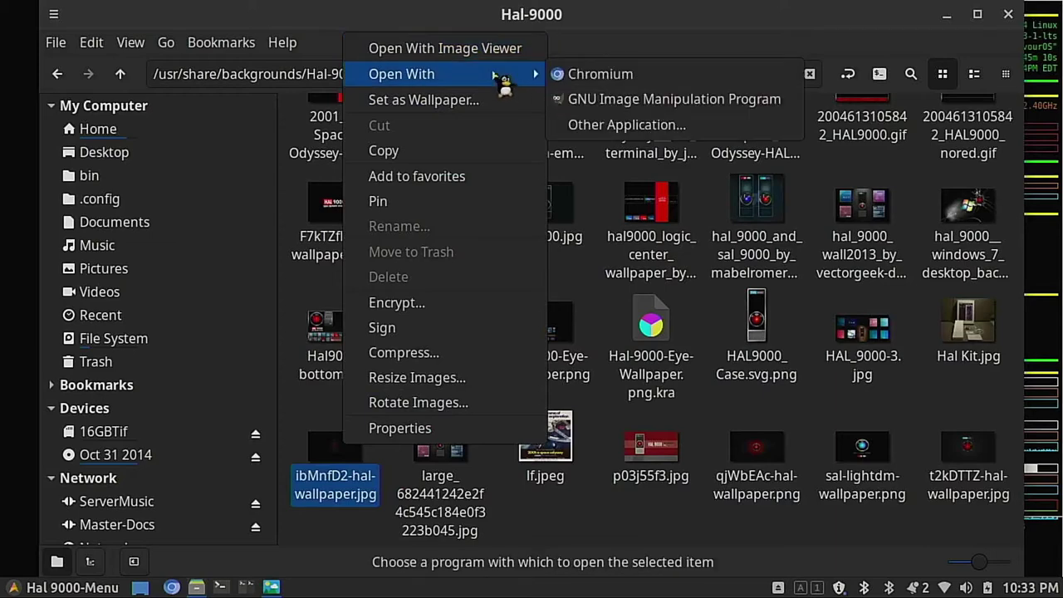
{"action": "left_click", "coordinate": [683, 107]}
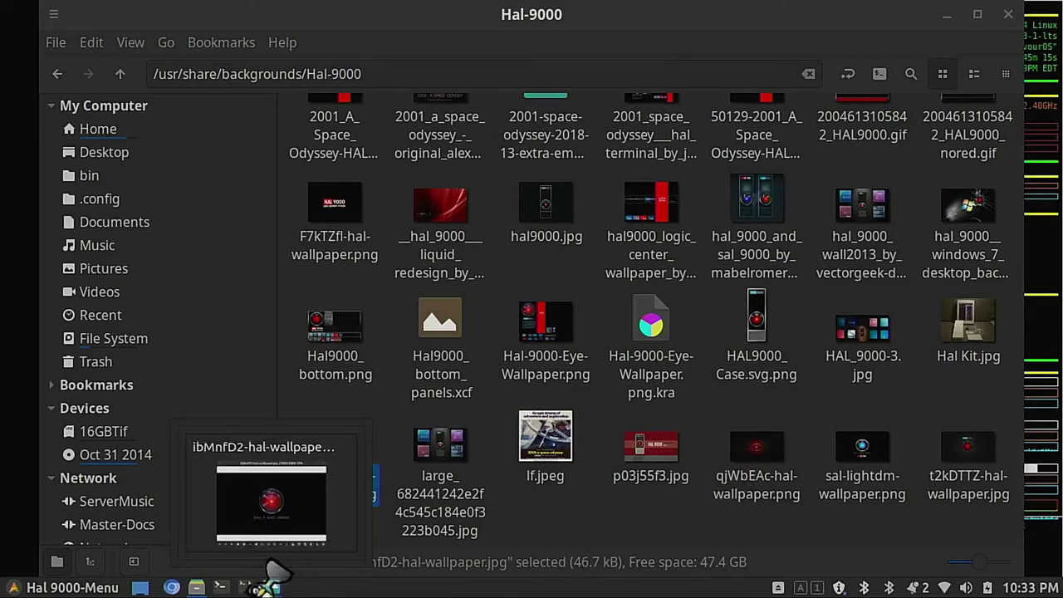
Close the image viewer showing ibMnfD2-hal-wallpaper.jpg and minimize the Hal-9000 folder window.
{"action": "left_click", "coordinate": [274, 585]}
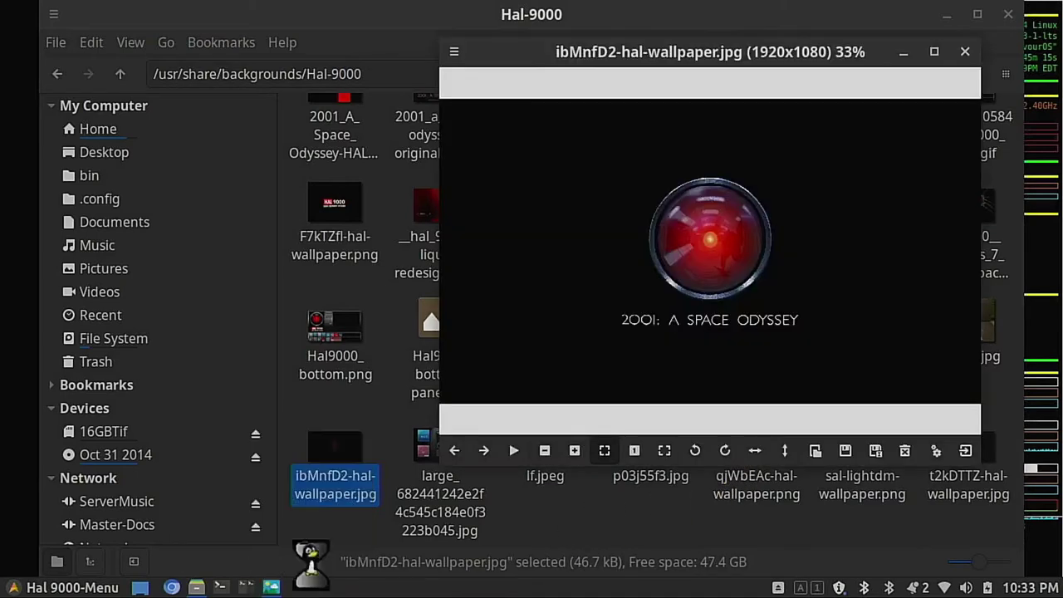
{"action": "left_click", "coordinate": [965, 51]}
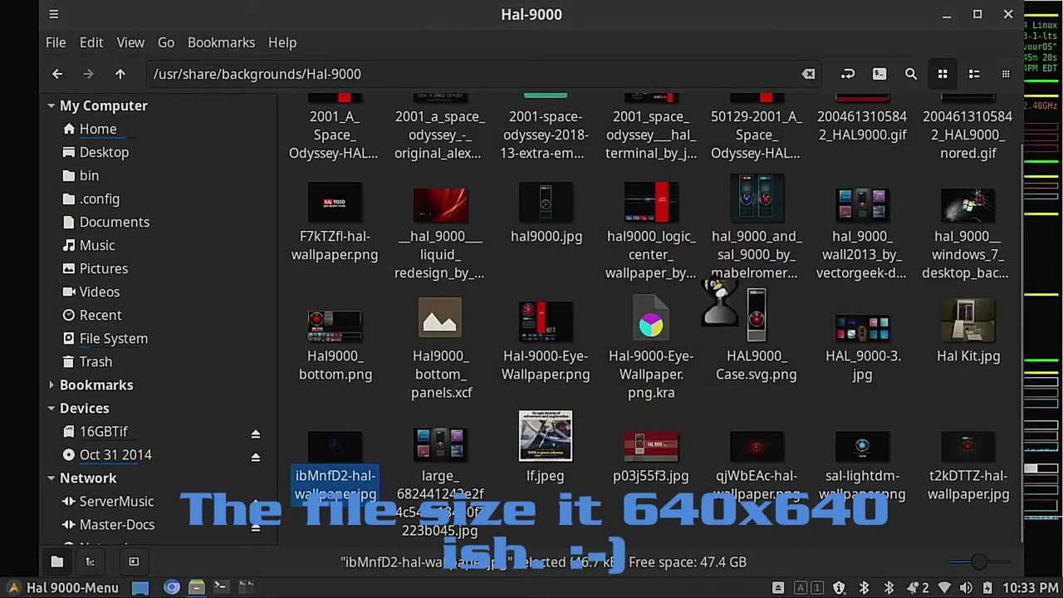
{"action": "left_click", "coordinate": [946, 14]}
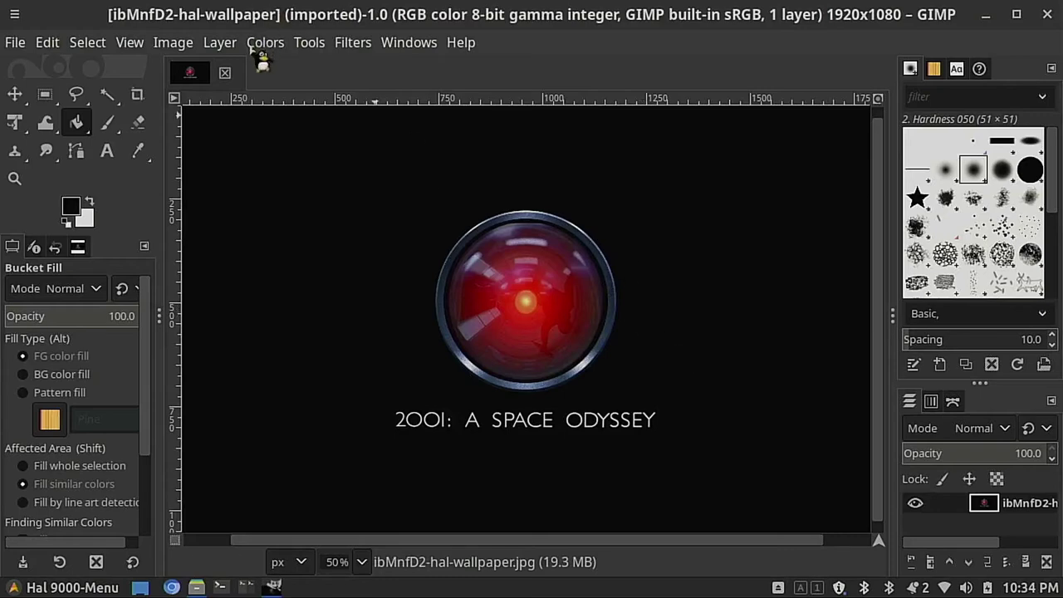
Scale the wallpaper image to a width of 640 px, keeping the width and height linked.
{"action": "left_click", "coordinate": [173, 43]}
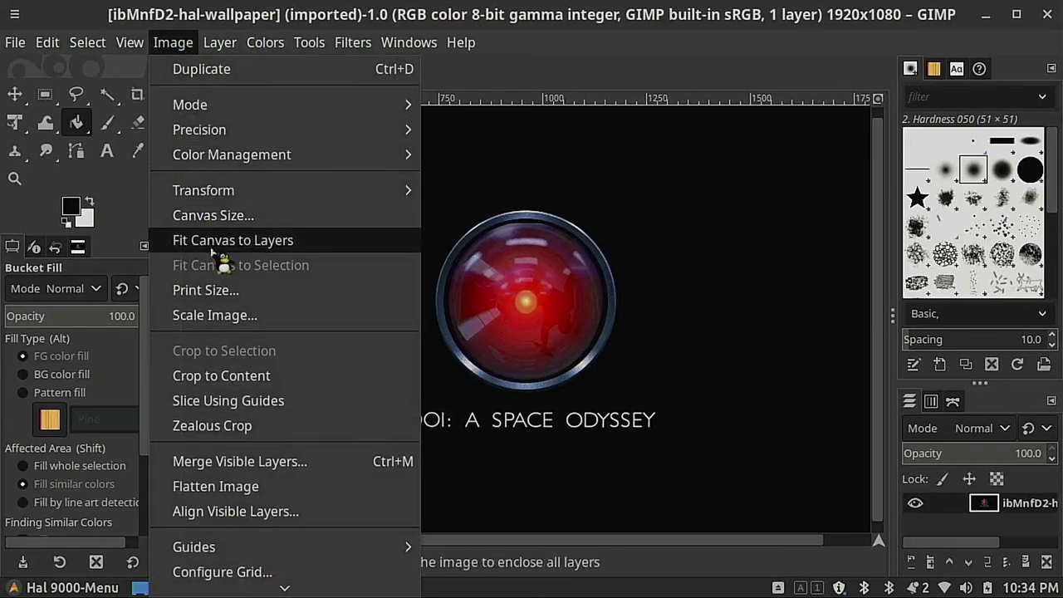
{"action": "left_click", "coordinate": [278, 318]}
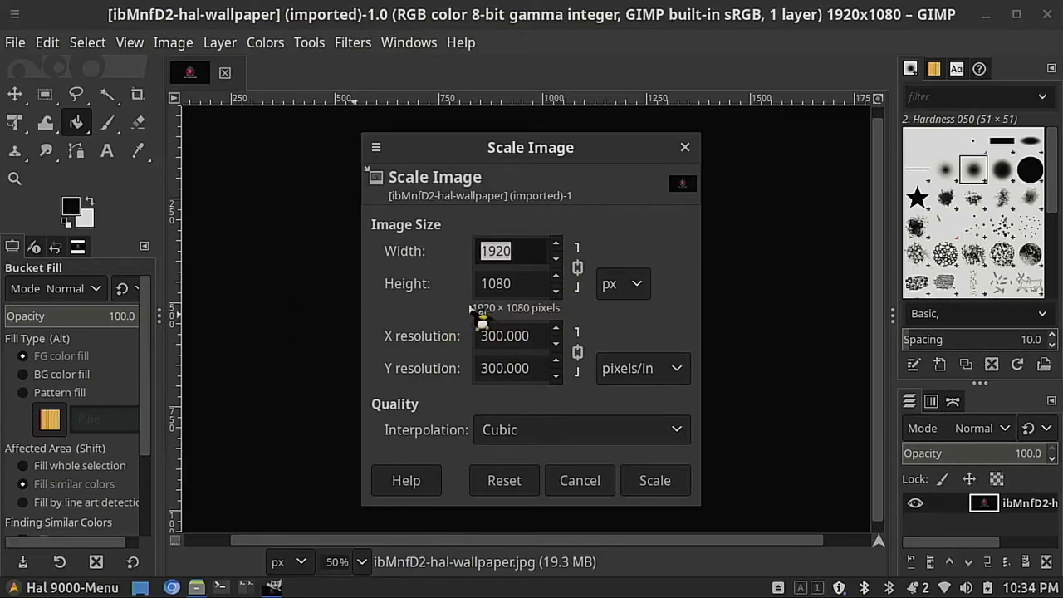
{"action": "type", "text": "640"}
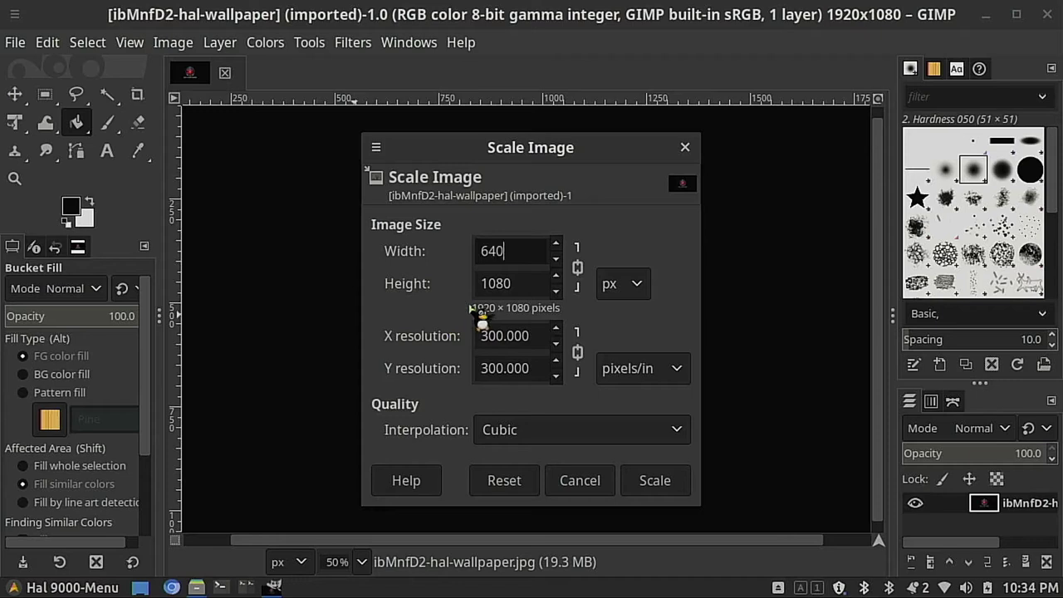
{"action": "key", "text": "Tab"}
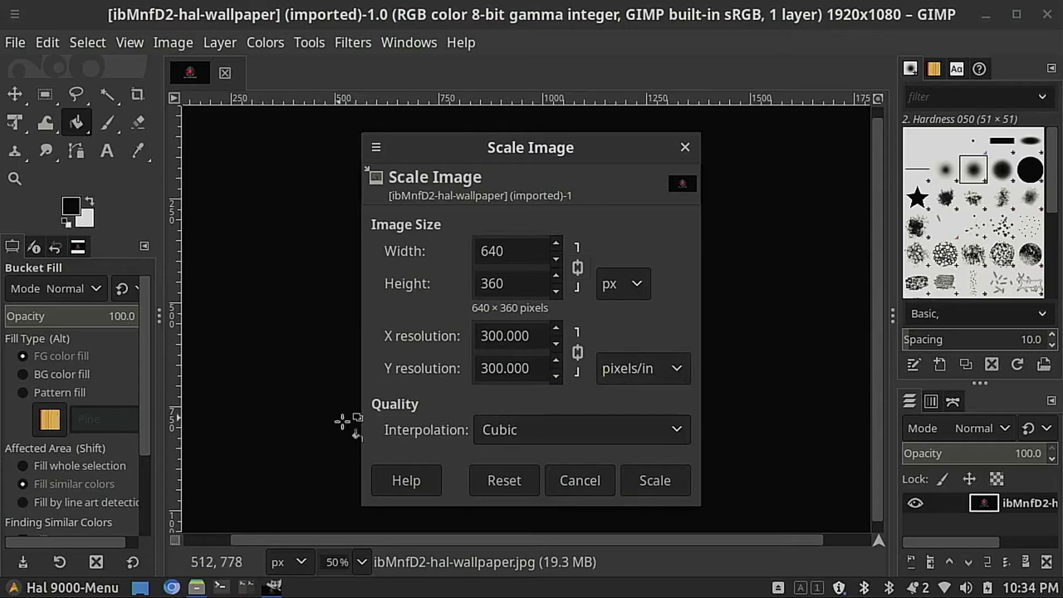
{"action": "left_click", "coordinate": [656, 480]}
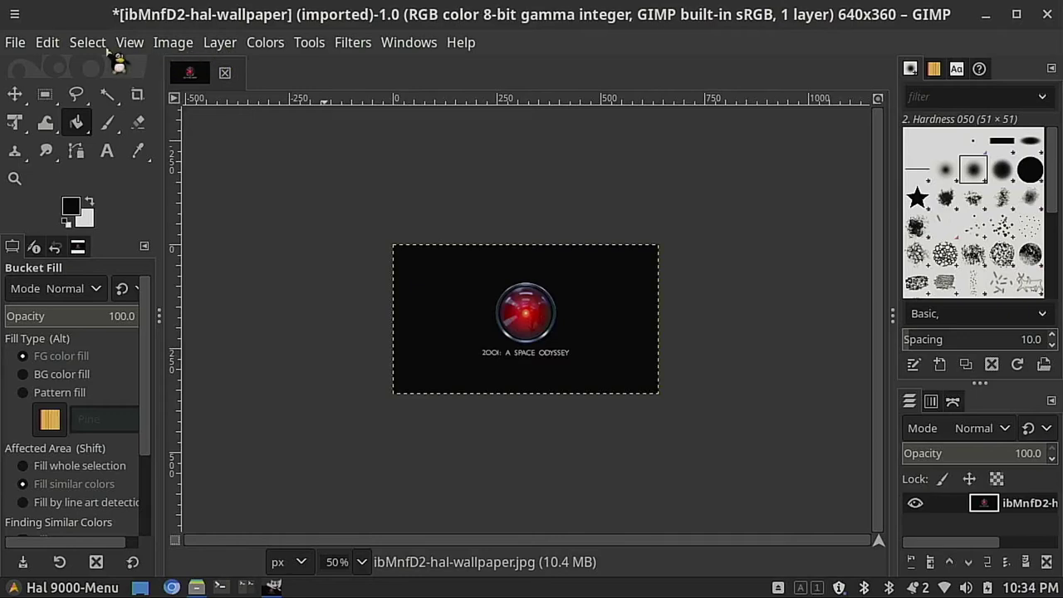
Try to export the scaled image as ibMnfD2-hal-wallpaper-640.jpg into the Hal-9000 folder with JPEG quality 90.
{"action": "left_click", "coordinate": [16, 43]}
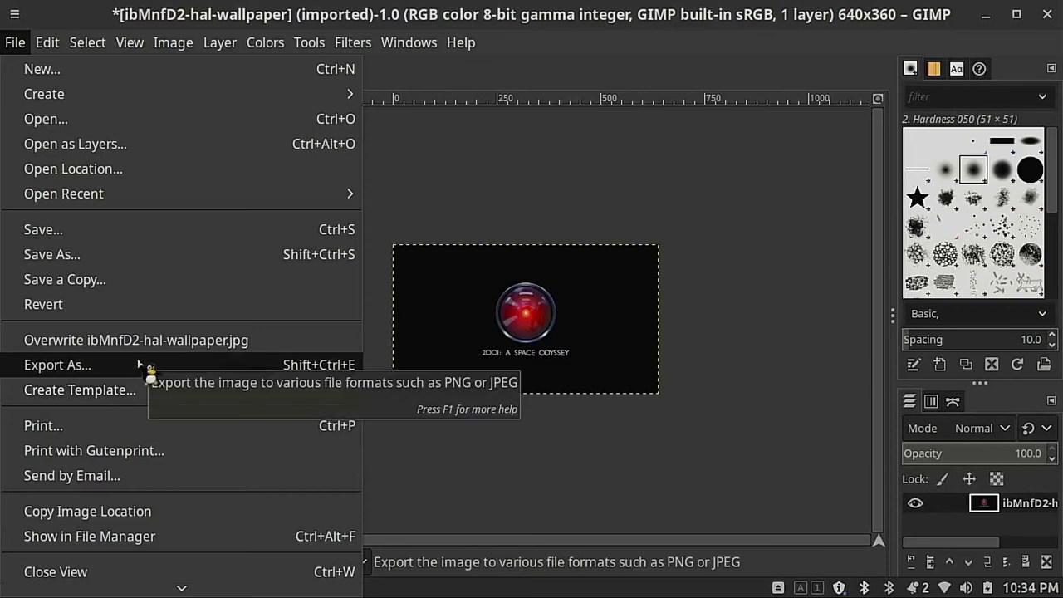
{"action": "left_click", "coordinate": [58, 365]}
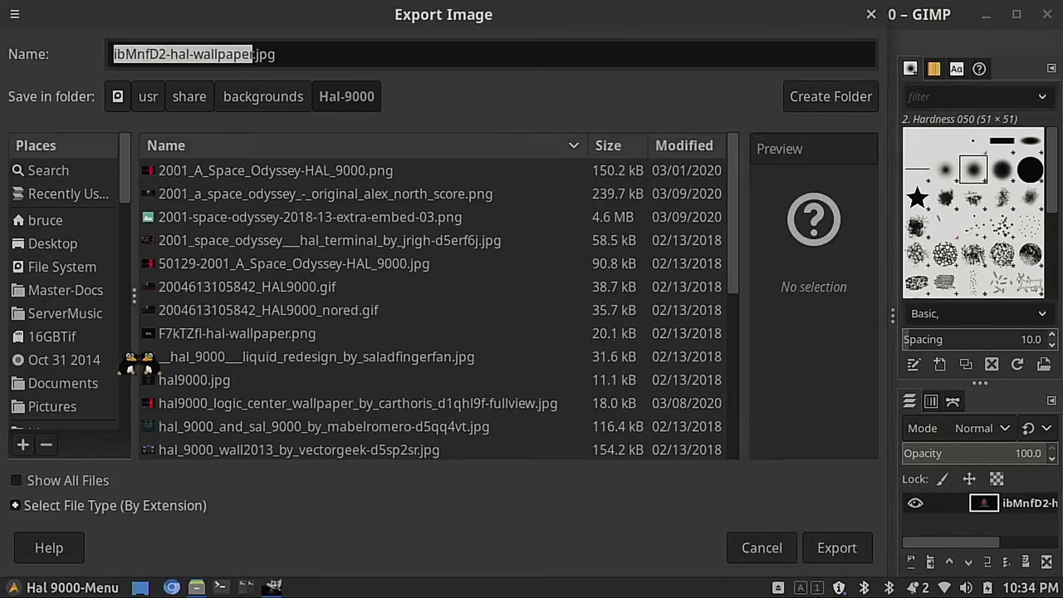
{"action": "scroll", "coordinate": [390, 341], "scroll_direction": "down", "scroll_amount": 4}
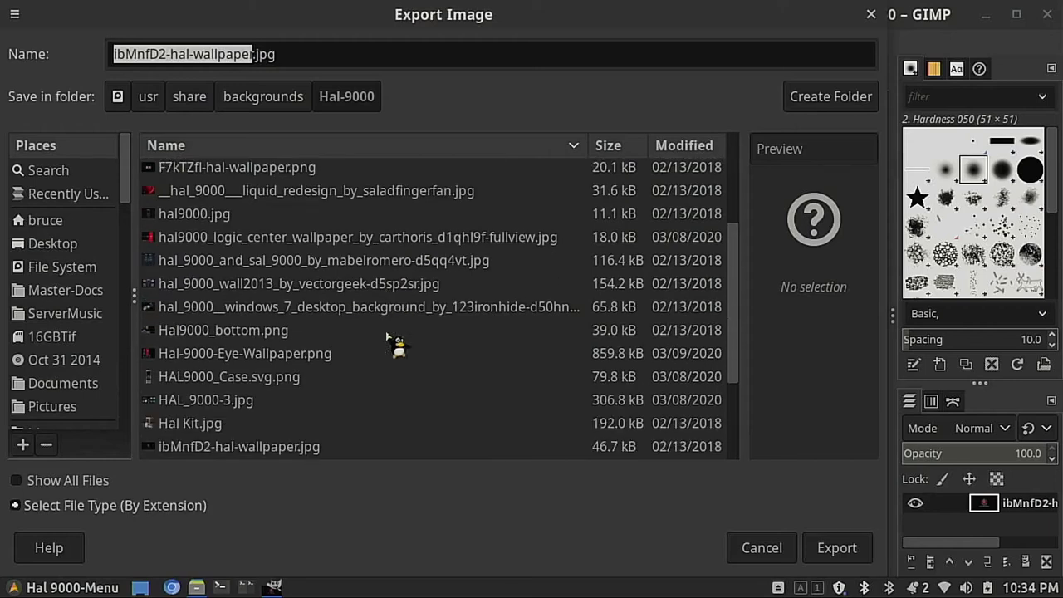
{"action": "left_click", "coordinate": [322, 447]}
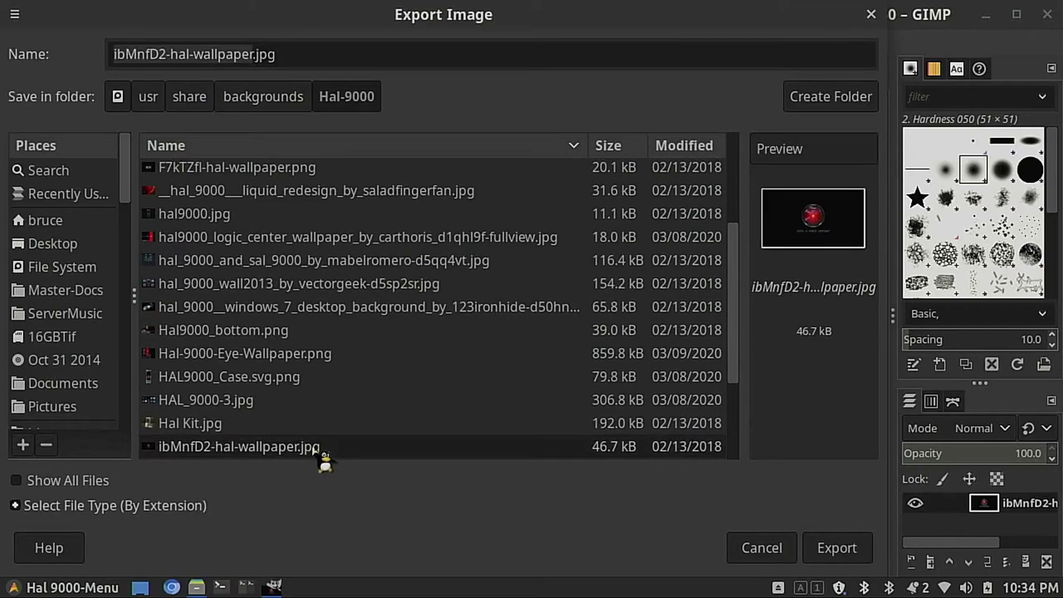
{"action": "left_click", "coordinate": [271, 54]}
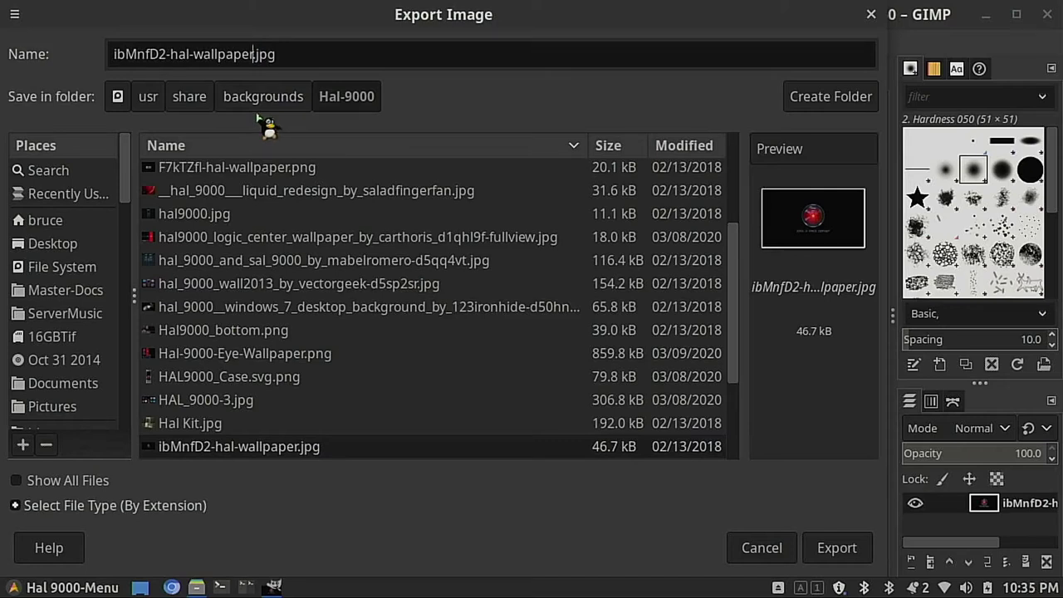
{"action": "type", "text": "-640"}
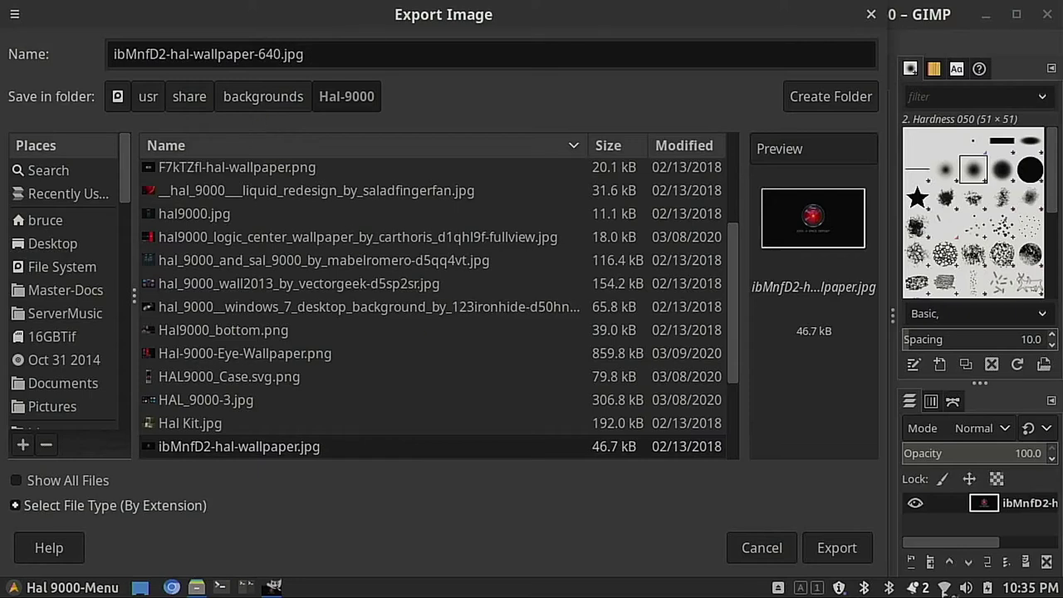
{"action": "left_click", "coordinate": [845, 555]}
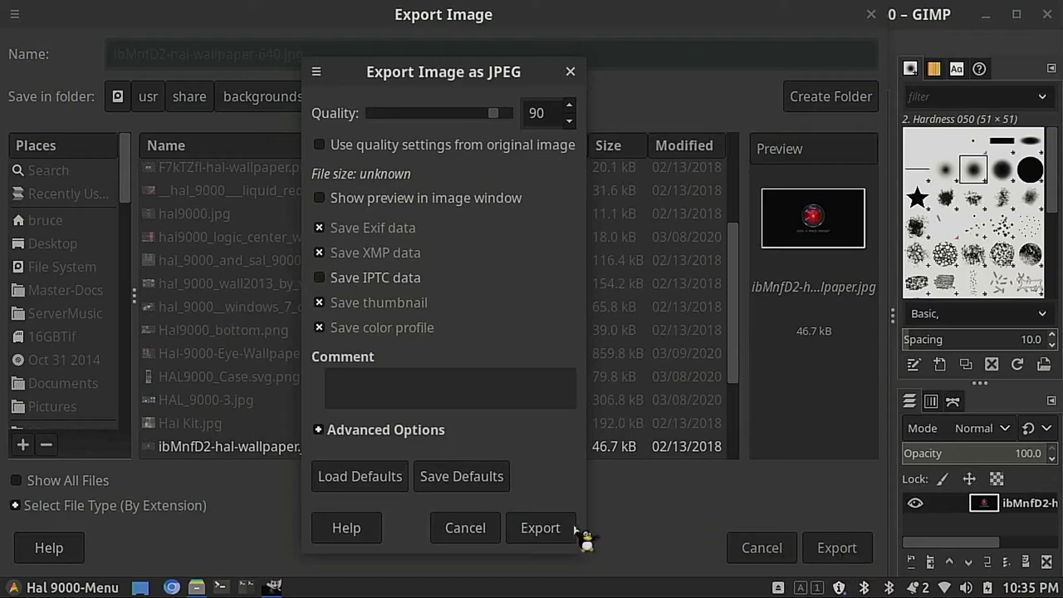
{"action": "left_click", "coordinate": [544, 528]}
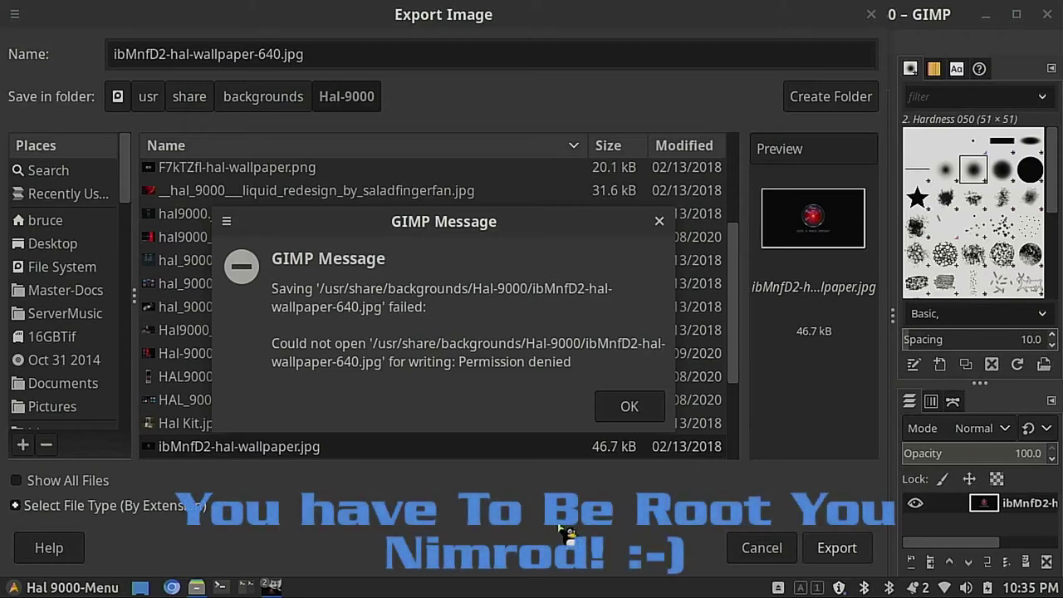
Abandon the export and quit GIMP, discarding the changes to the scaled image.
{"action": "left_click", "coordinate": [627, 408]}
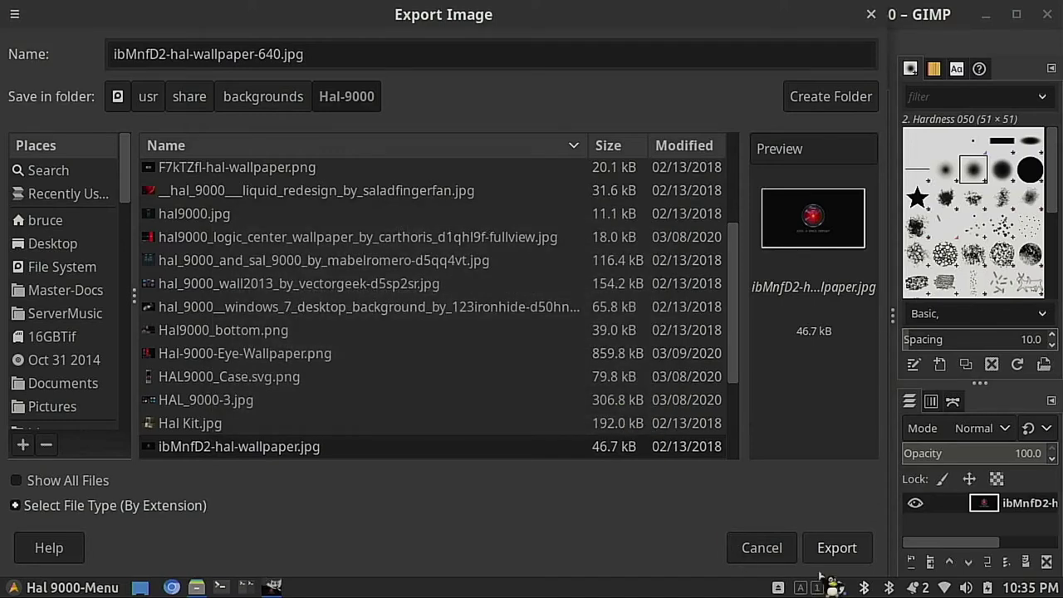
{"action": "left_click", "coordinate": [761, 548]}
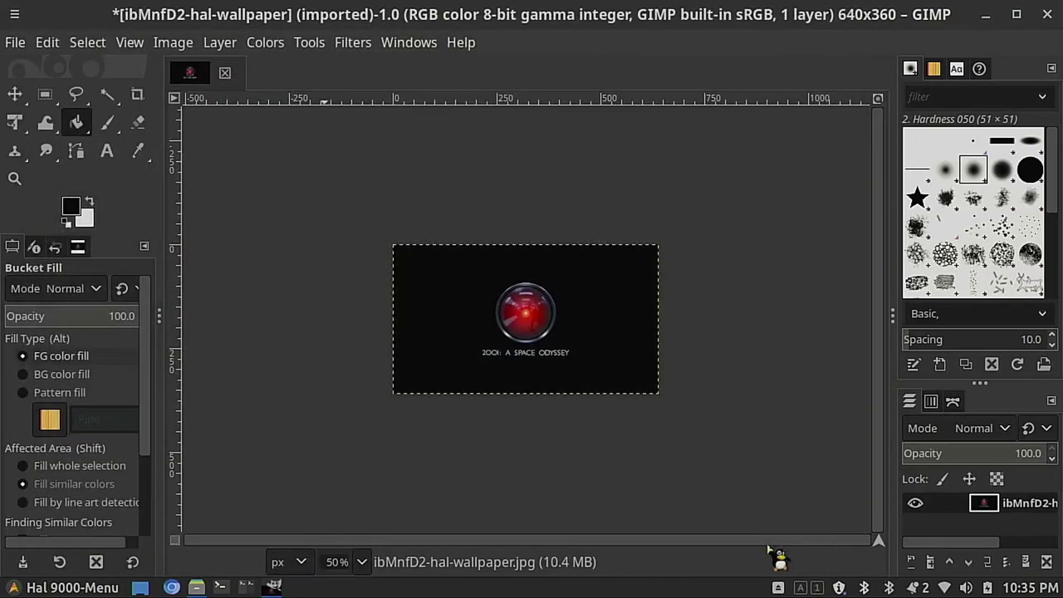
{"action": "left_click", "coordinate": [1047, 14]}
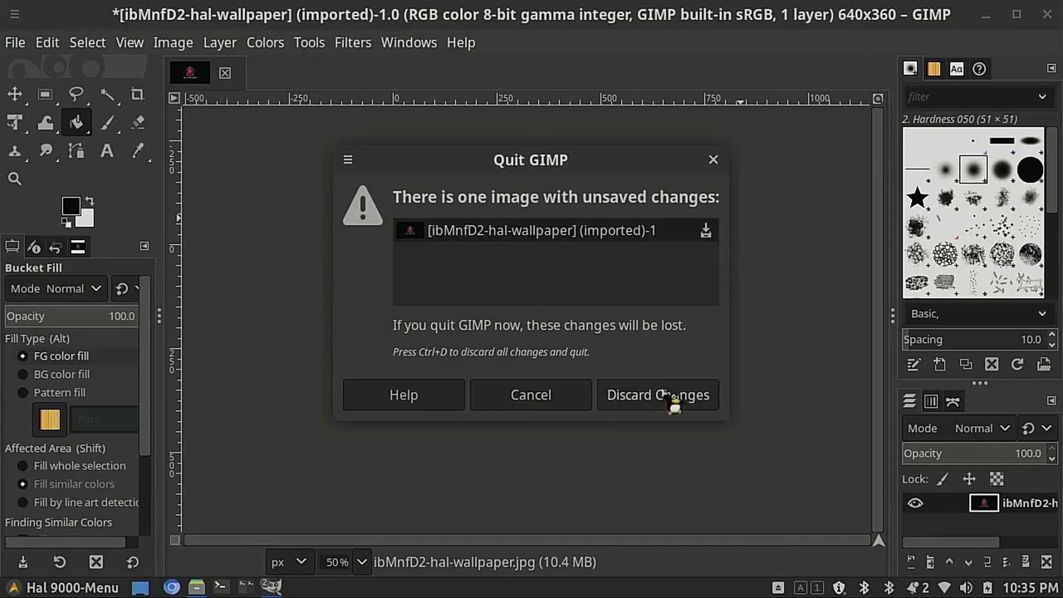
{"action": "left_click", "coordinate": [669, 398]}
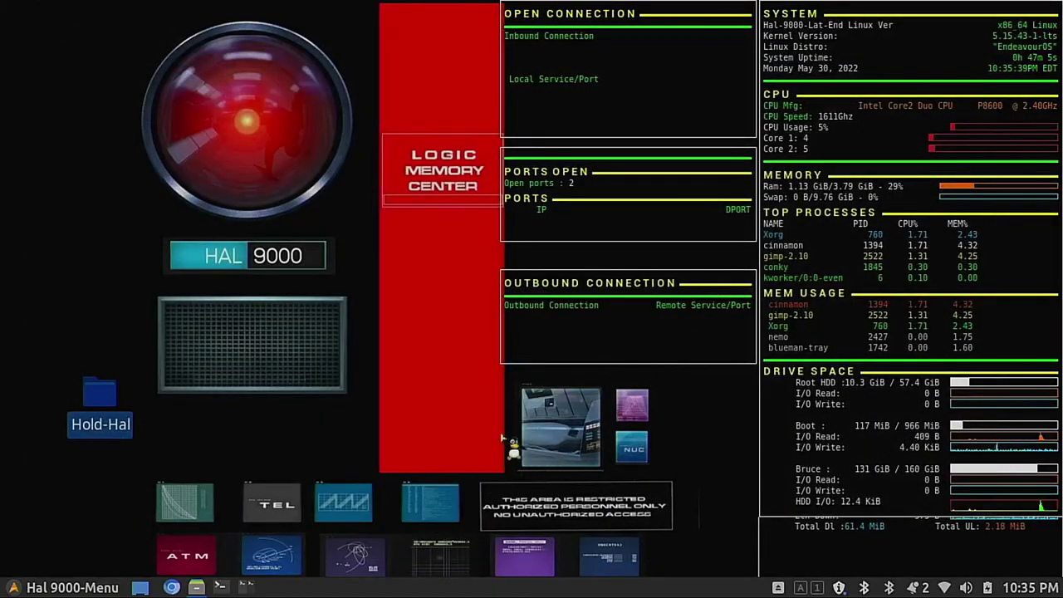
Reopen the Hal-9000 folder as root, authenticating with the account password, and close the folder window without elevated privileges.
{"action": "left_click", "coordinate": [200, 586]}
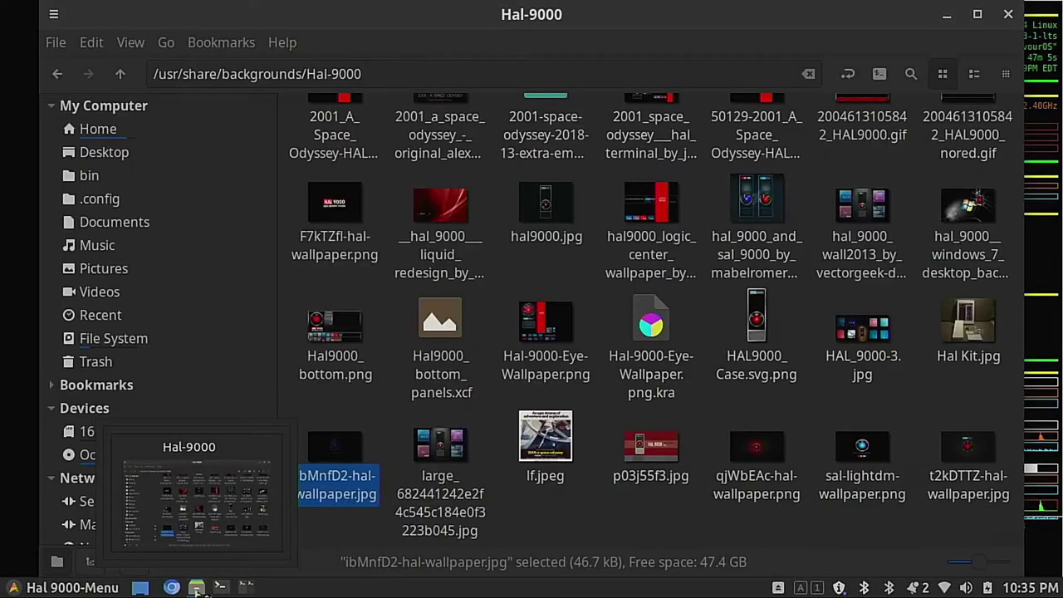
{"action": "right_click", "coordinate": [499, 265]}
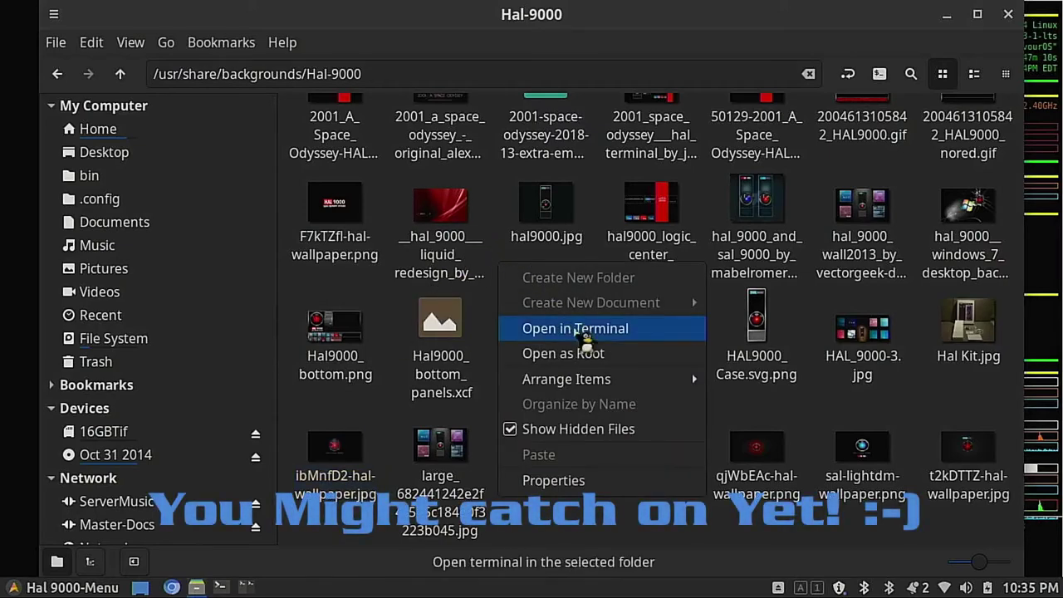
{"action": "left_click", "coordinate": [605, 357]}
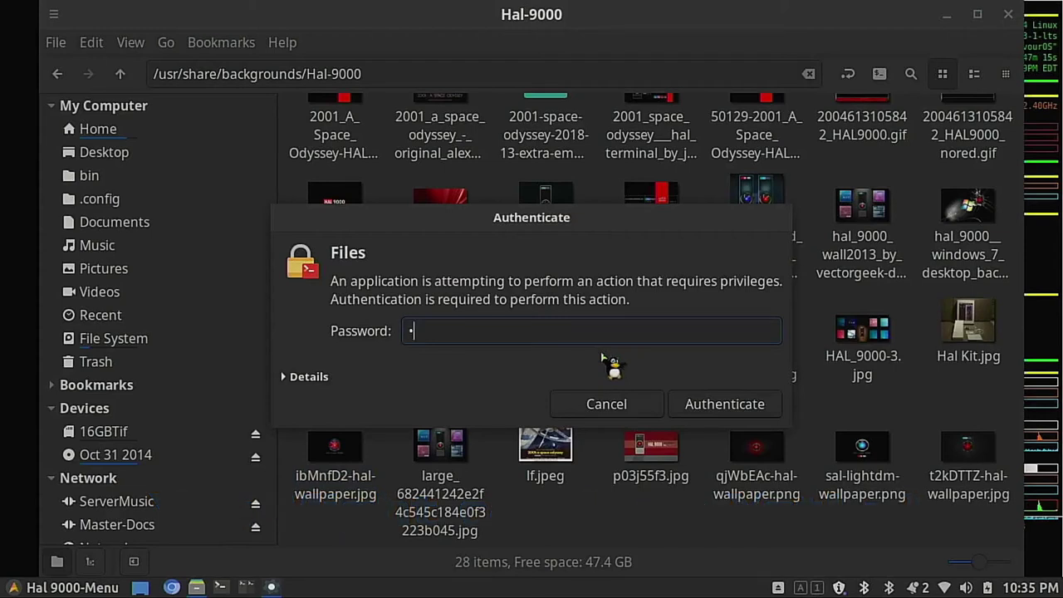
{"action": "type", "text": "•••••"}
{"action": "key", "text": "Return"}
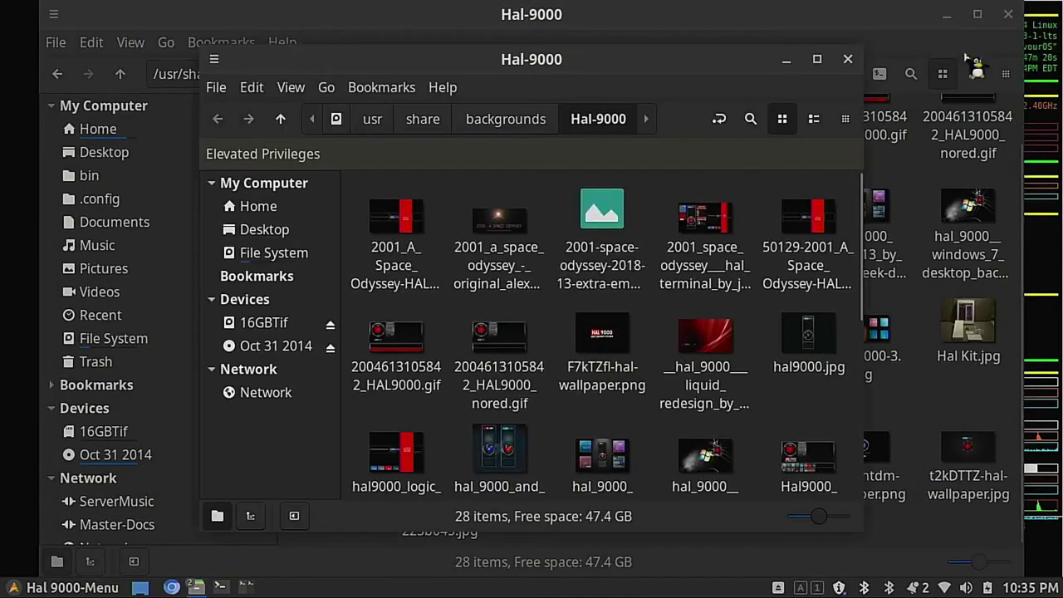
{"action": "left_click", "coordinate": [1007, 14]}
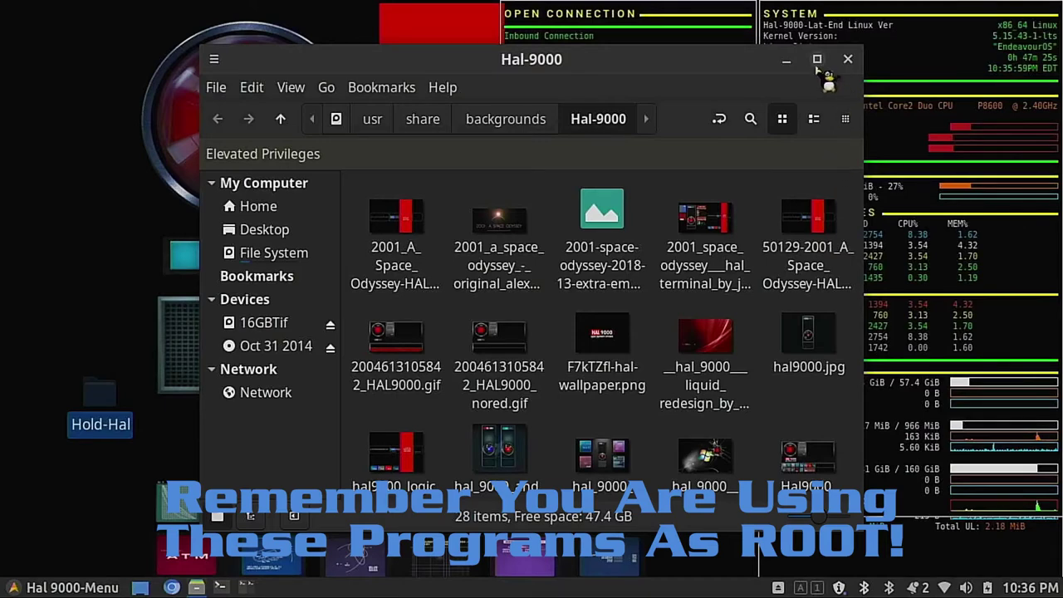
Open ibMnfD2-hal-wallpaper.jpg from the elevated-privileges folder window with the GNU Image Manipulation Program.
{"action": "scroll", "coordinate": [548, 369], "scroll_direction": "down", "scroll_amount": 5}
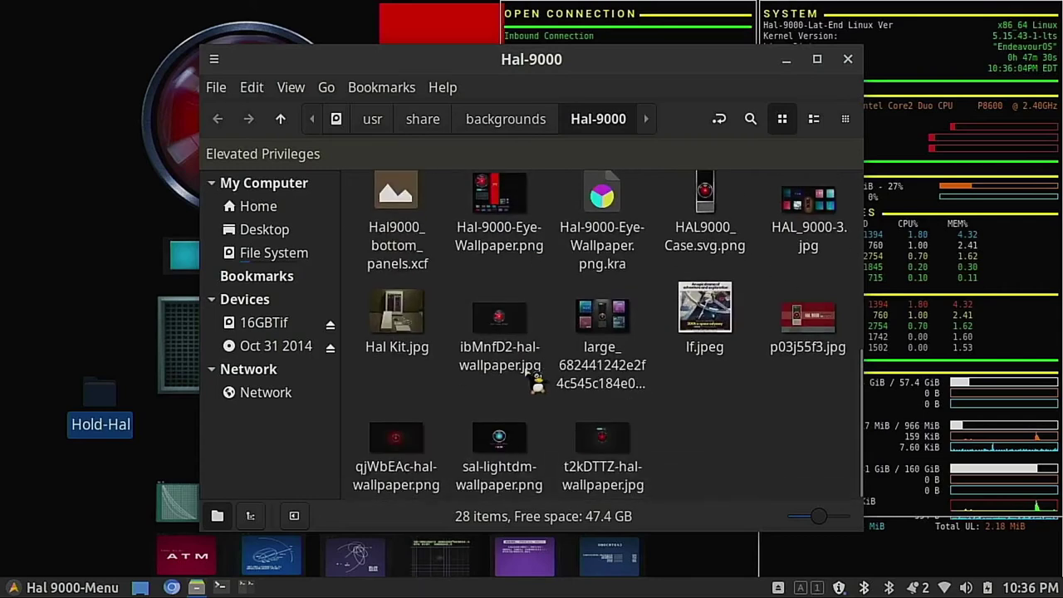
{"action": "right_click", "coordinate": [488, 317]}
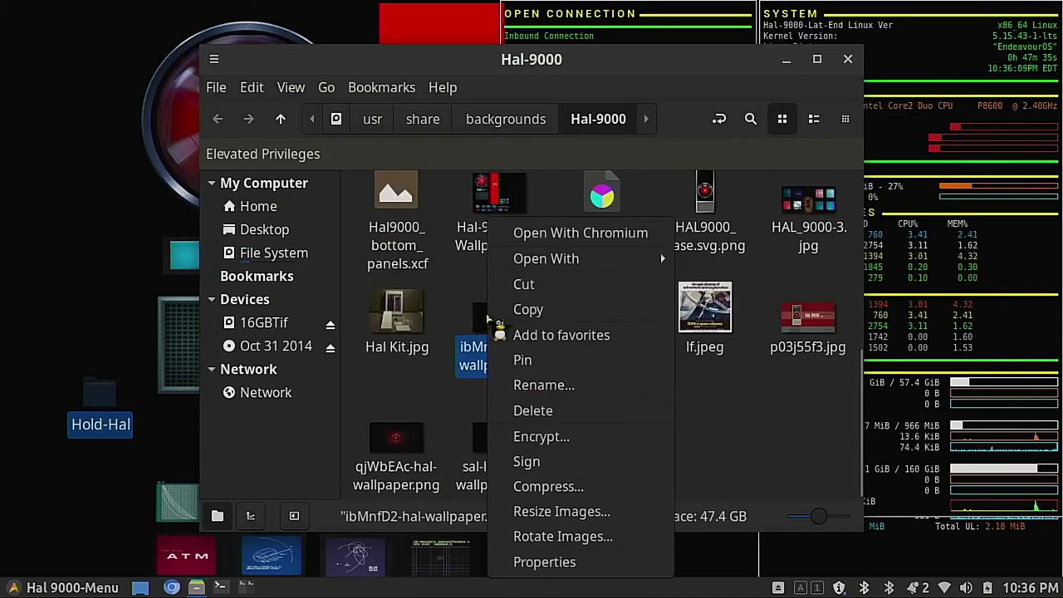
{"action": "mouse_move", "coordinate": [640, 255]}
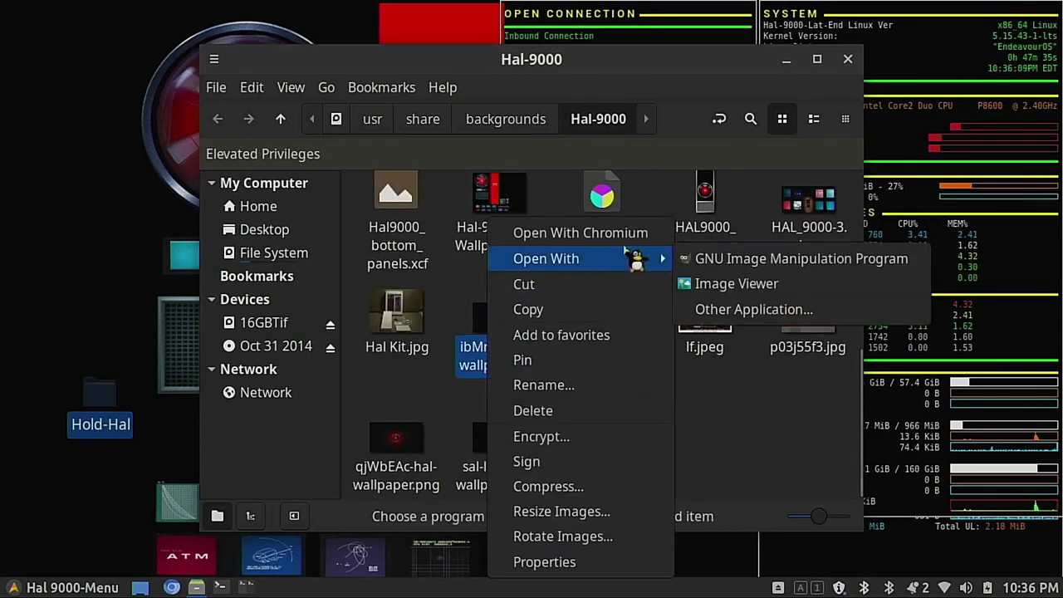
{"action": "left_click", "coordinate": [706, 259]}
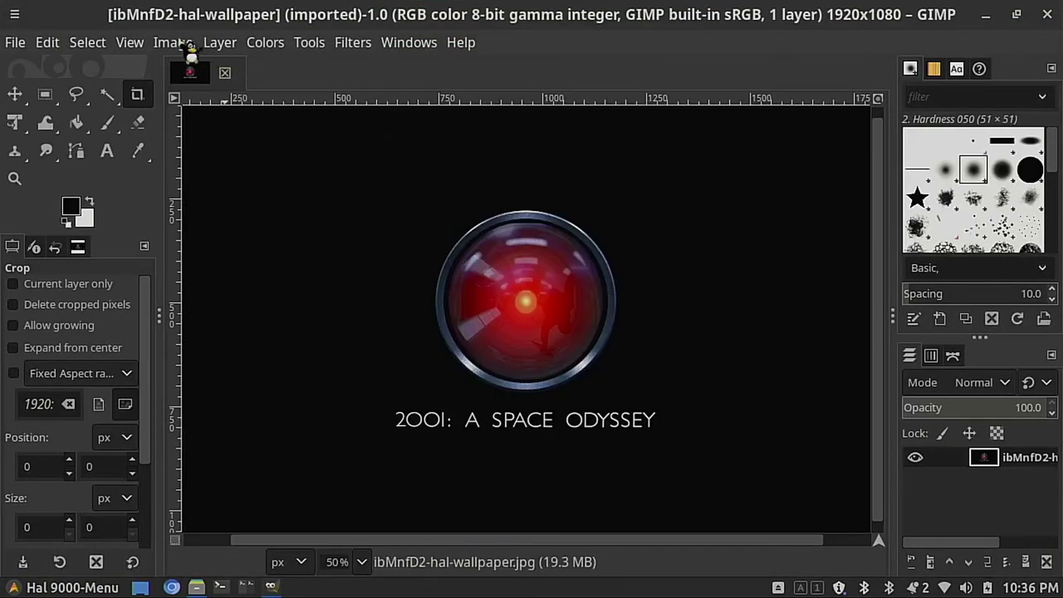
Scale the wallpaper image to a width of 640 px and a proportional height of 360 px.
{"action": "left_click", "coordinate": [180, 42]}
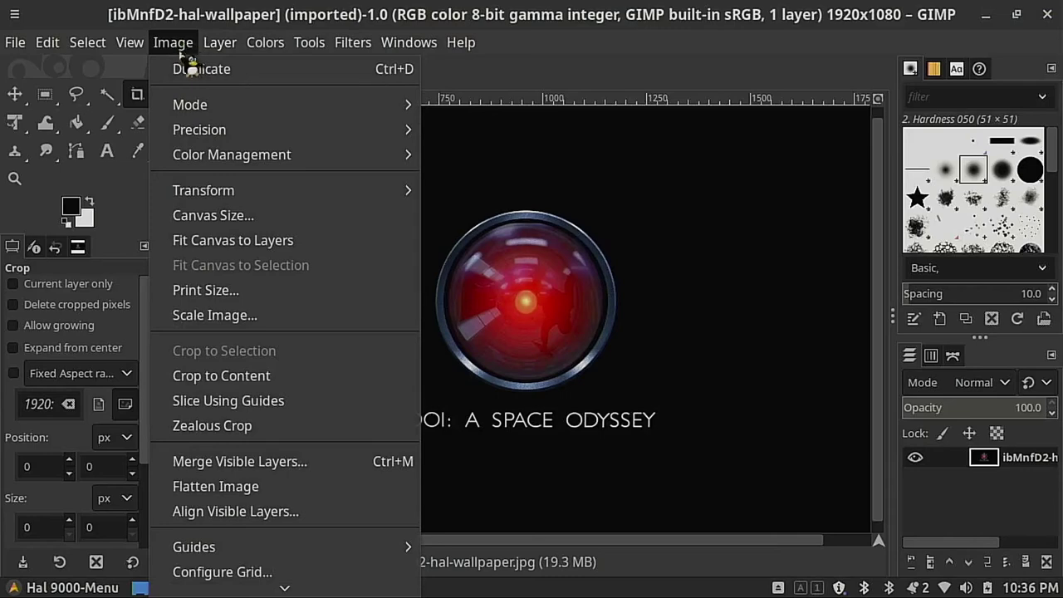
{"action": "left_click", "coordinate": [264, 316]}
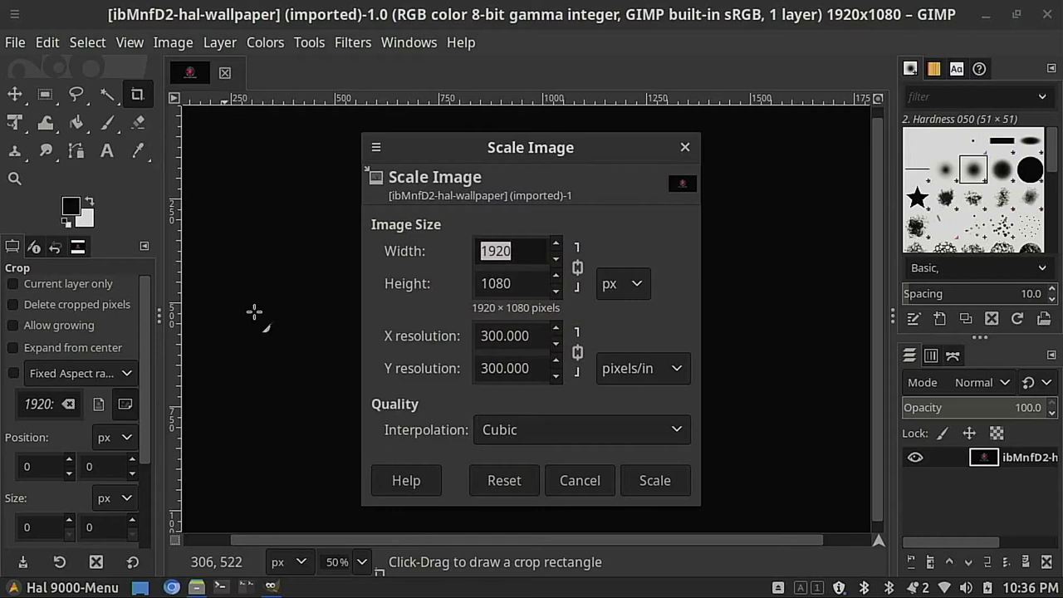
{"action": "type", "text": "640"}
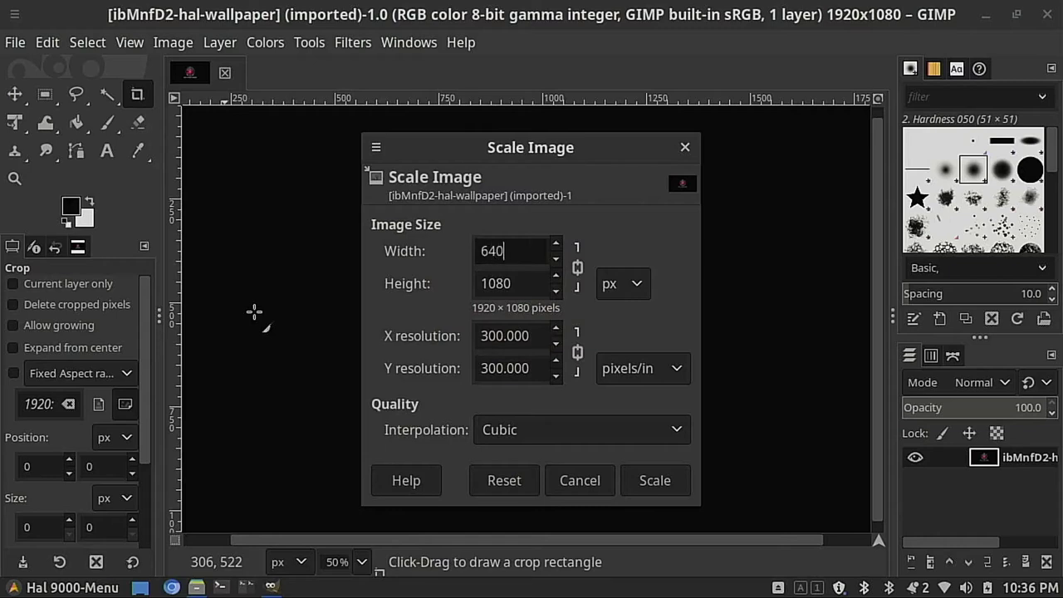
{"action": "key", "text": "Tab"}
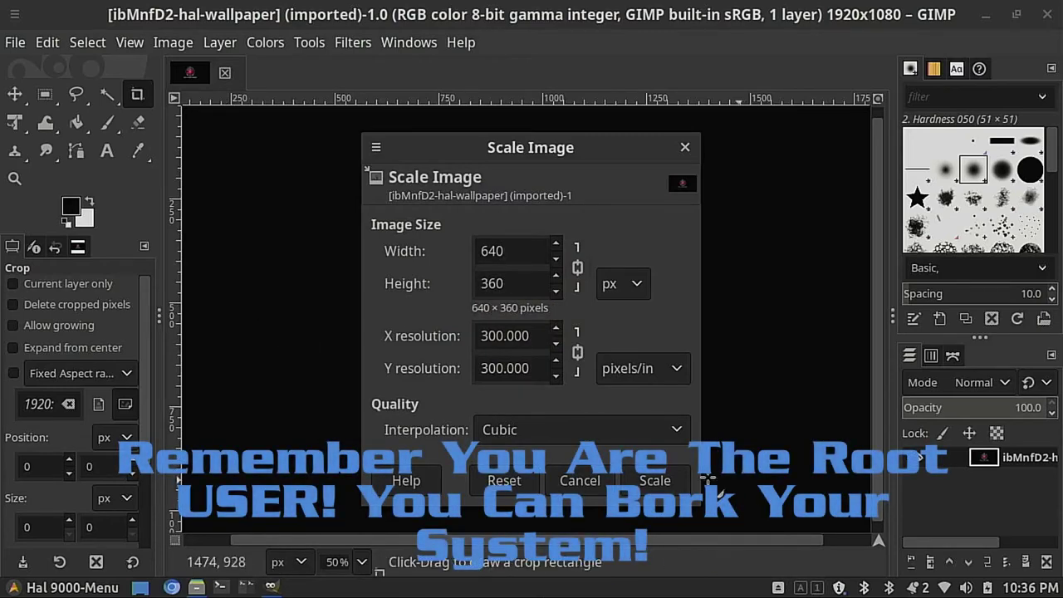
{"action": "left_click", "coordinate": [677, 479]}
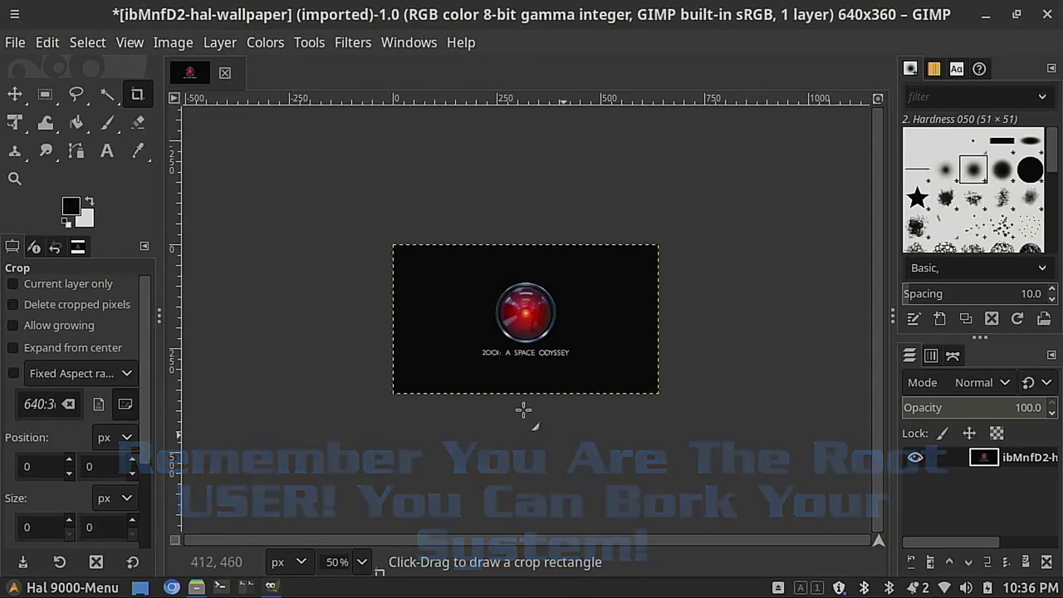
Export the scaled image as ibMnfD2-hal-wallpaper-640.jpg into /usr/share/backgrounds/Hal-9000, and quit GIMP discarding the unsaved changes.
{"action": "left_click", "coordinate": [15, 42]}
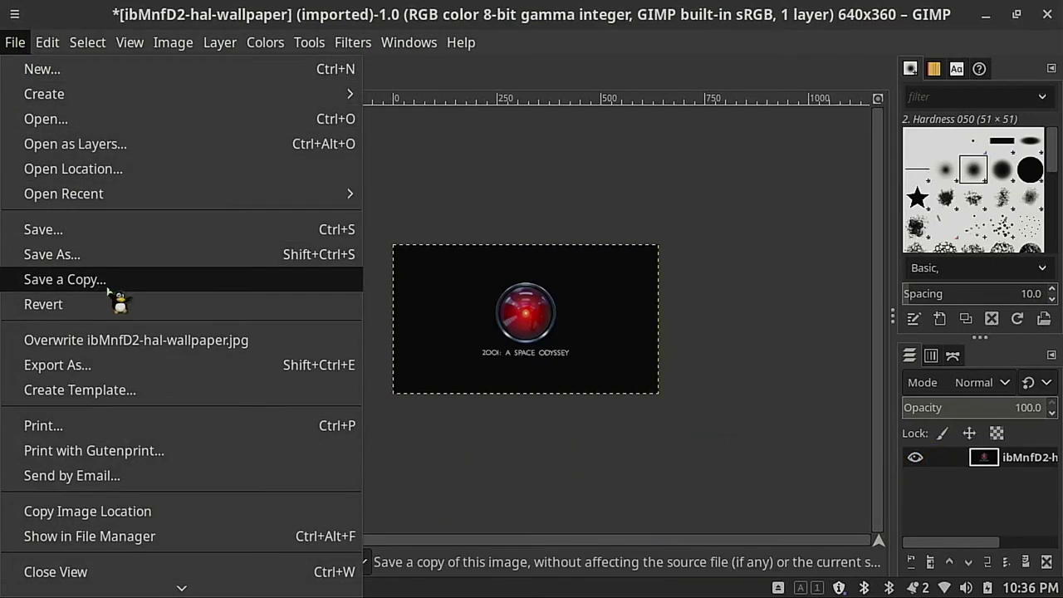
{"action": "left_click", "coordinate": [100, 365]}
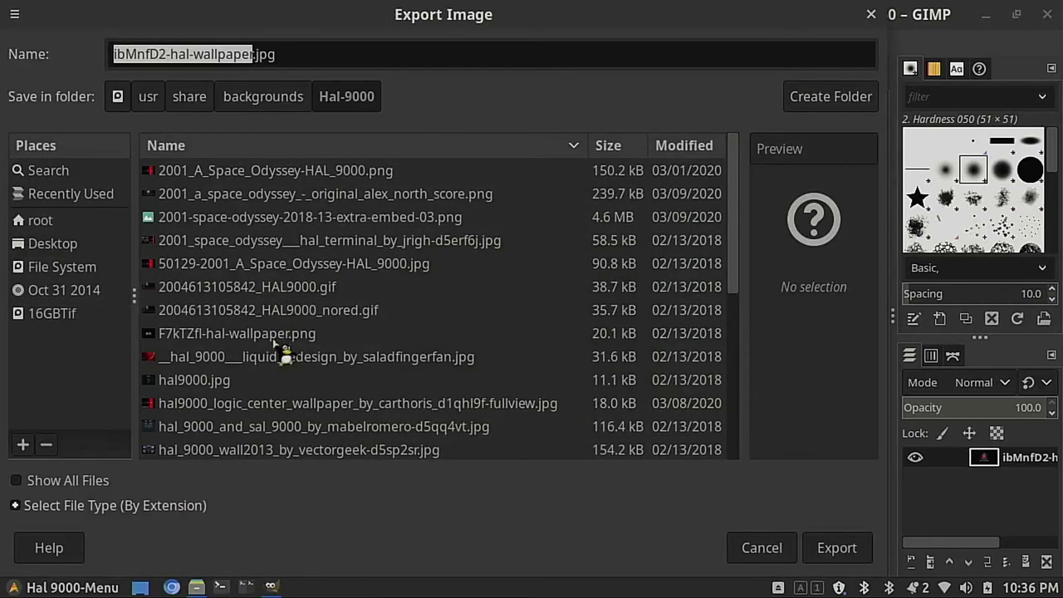
{"action": "scroll", "coordinate": [297, 356], "scroll_direction": "down", "scroll_amount": 5}
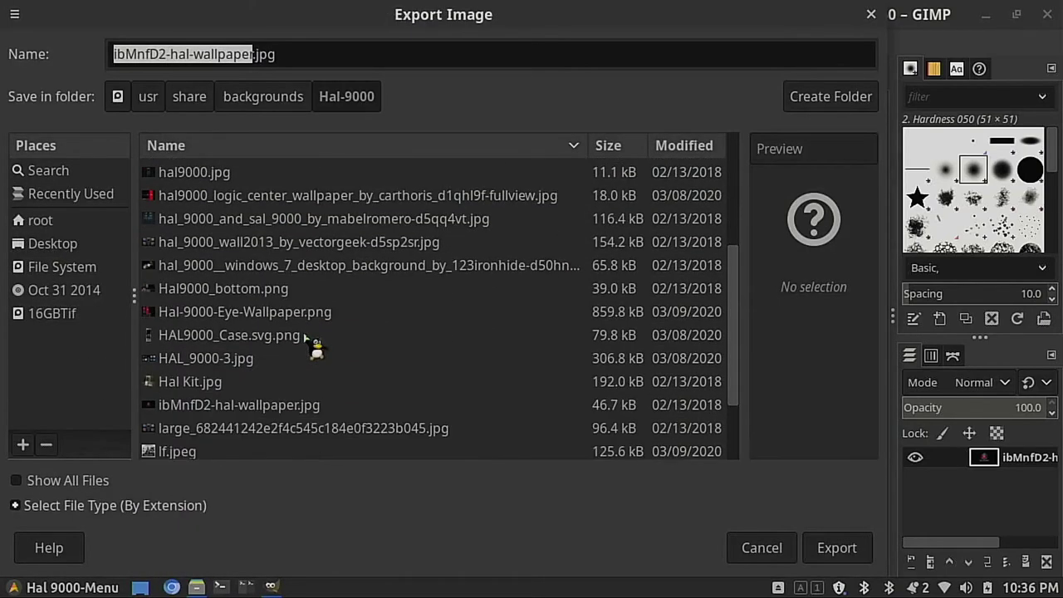
{"action": "left_click", "coordinate": [294, 406]}
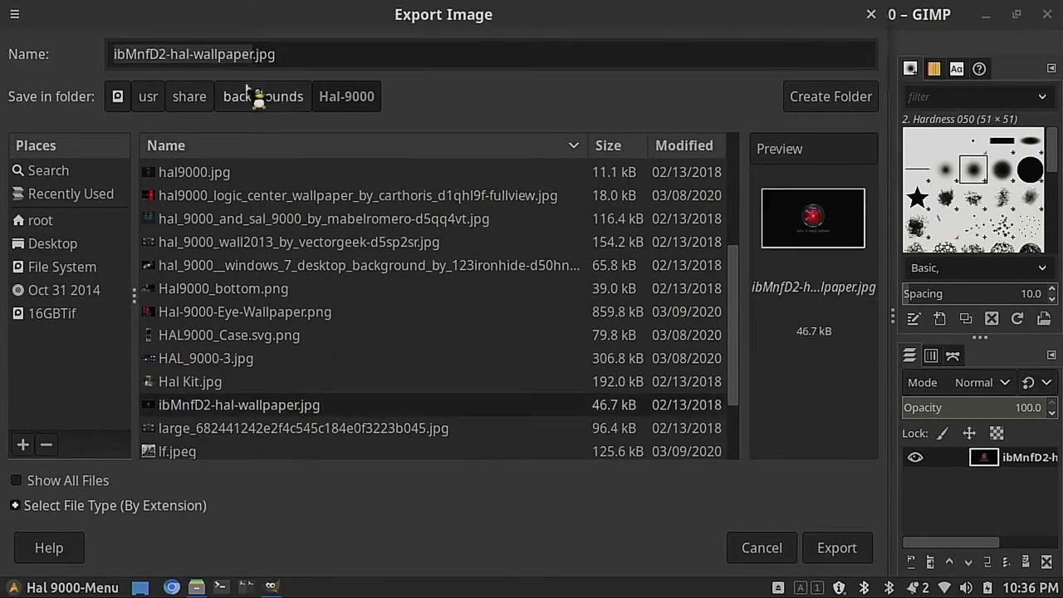
{"action": "left_click", "coordinate": [256, 54]}
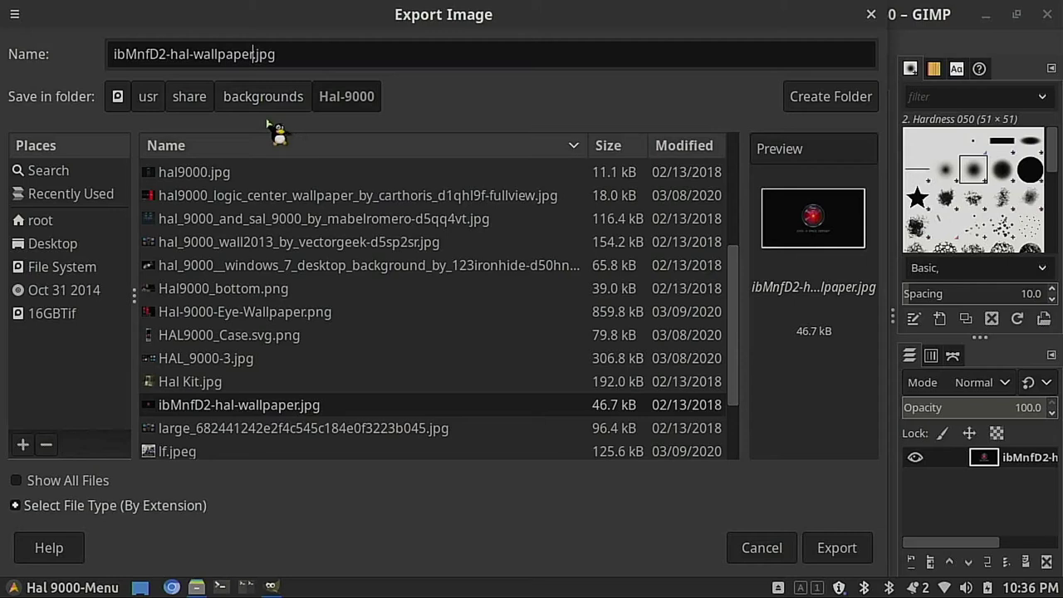
{"action": "type", "text": "-640"}
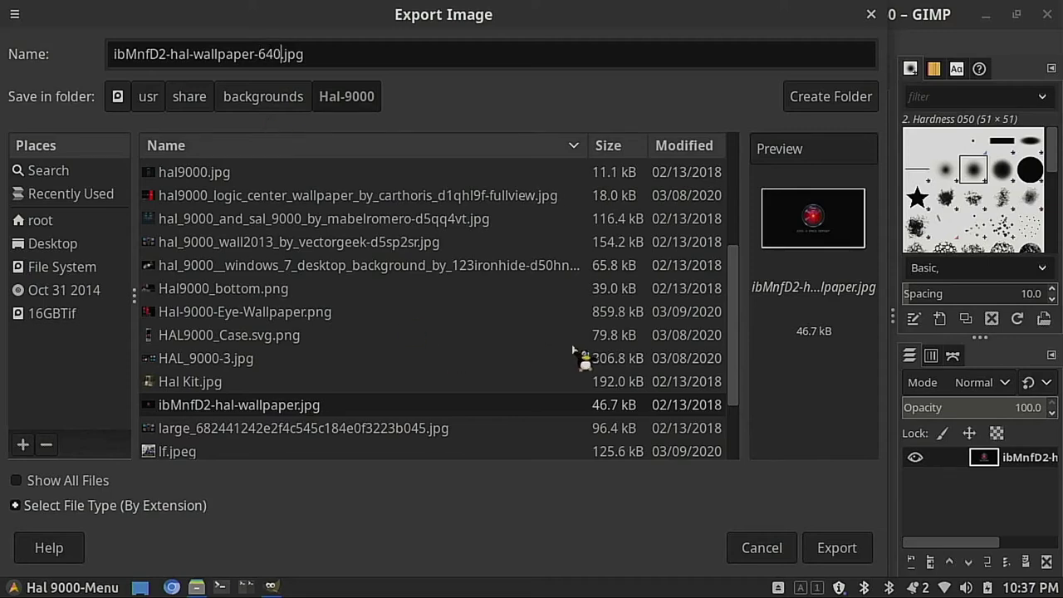
{"action": "left_click", "coordinate": [835, 549]}
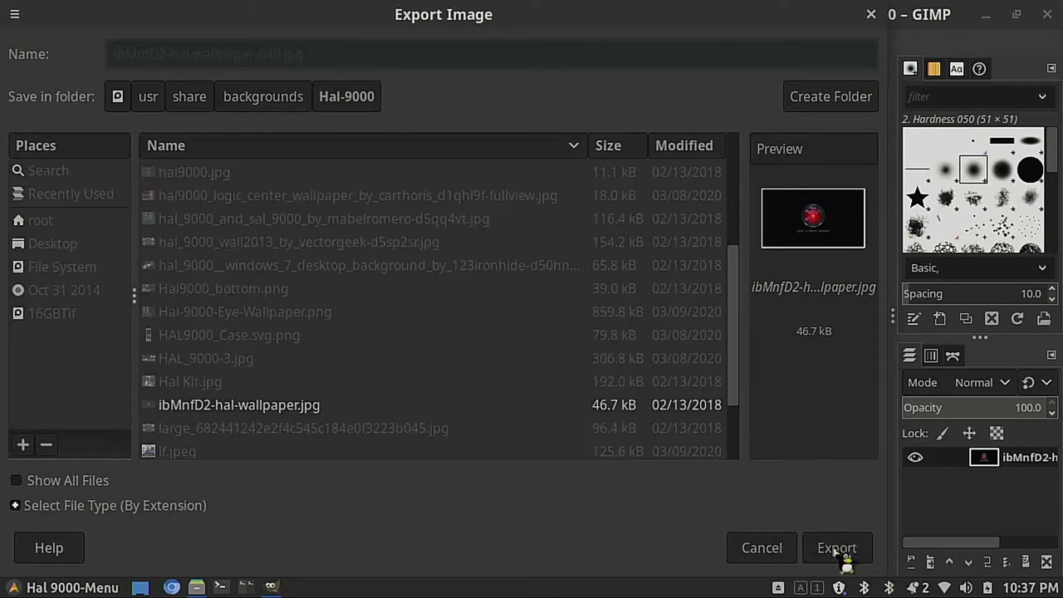
{"action": "left_click", "coordinate": [551, 530]}
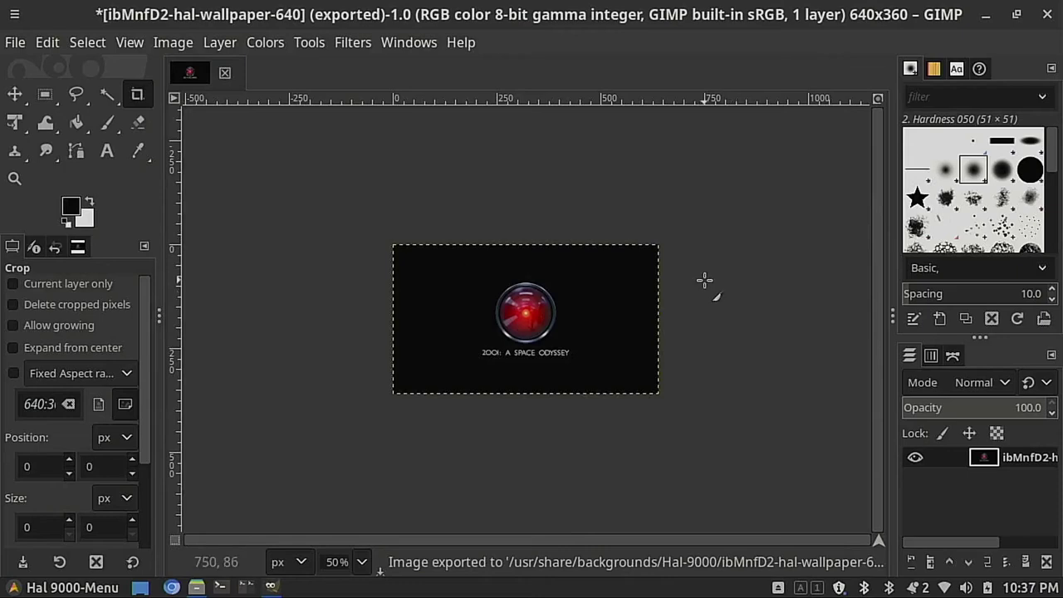
{"action": "left_click", "coordinate": [1048, 14]}
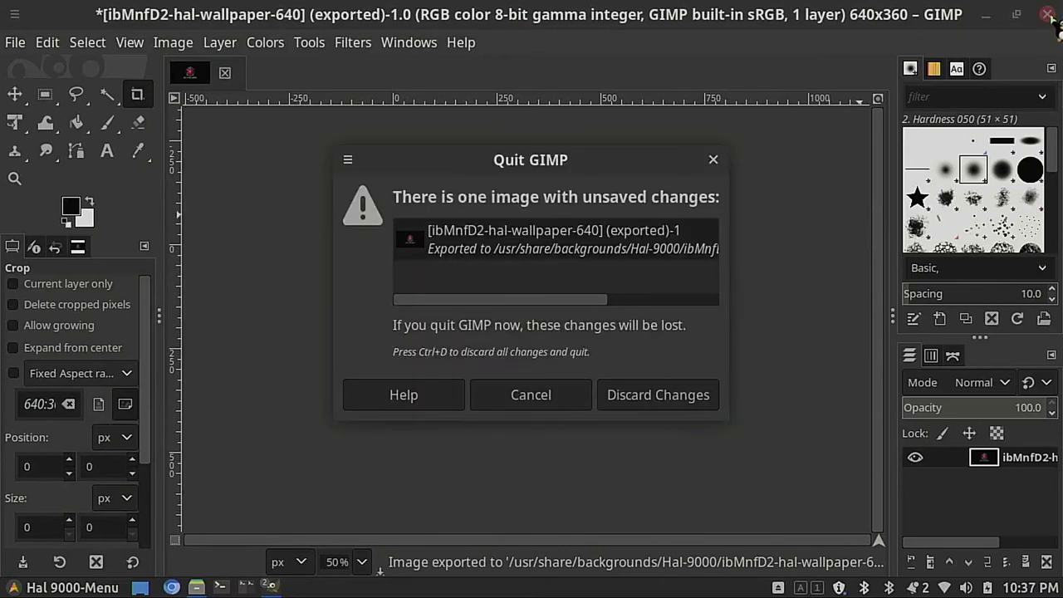
{"action": "left_click", "coordinate": [707, 396]}
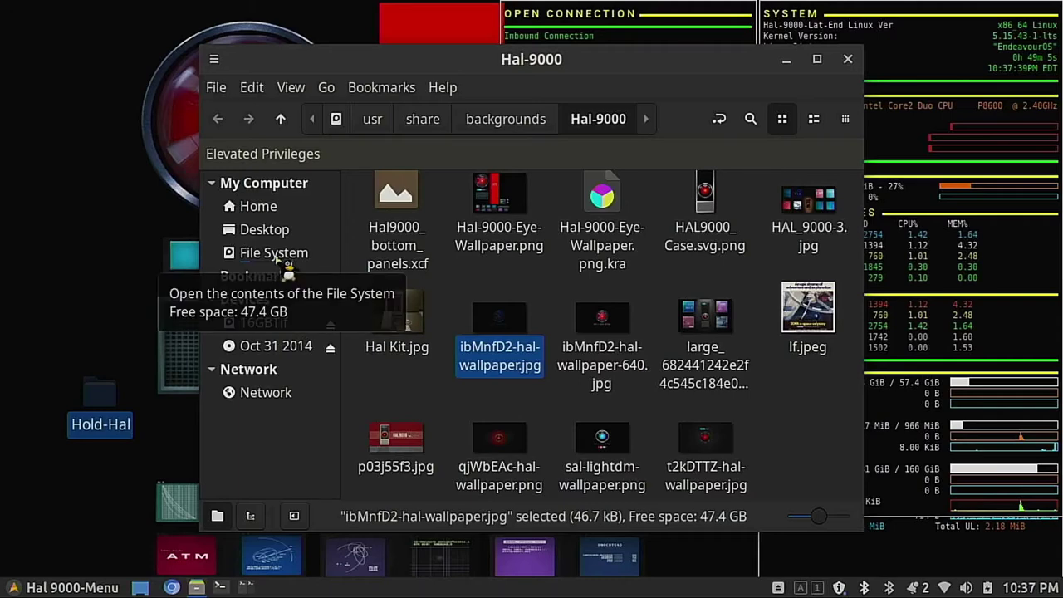
Maximize the elevated-privileges folder window and open /boot/grub/themes alongside the Hal-9000 folder in a split view.
{"action": "left_click", "coordinate": [816, 59]}
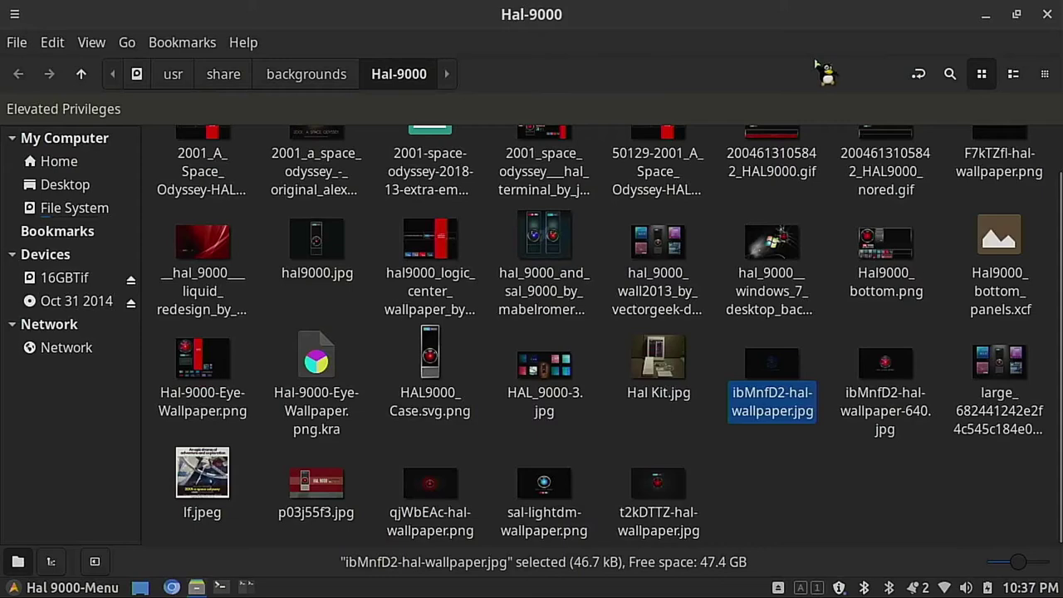
{"action": "key", "text": "F3"}
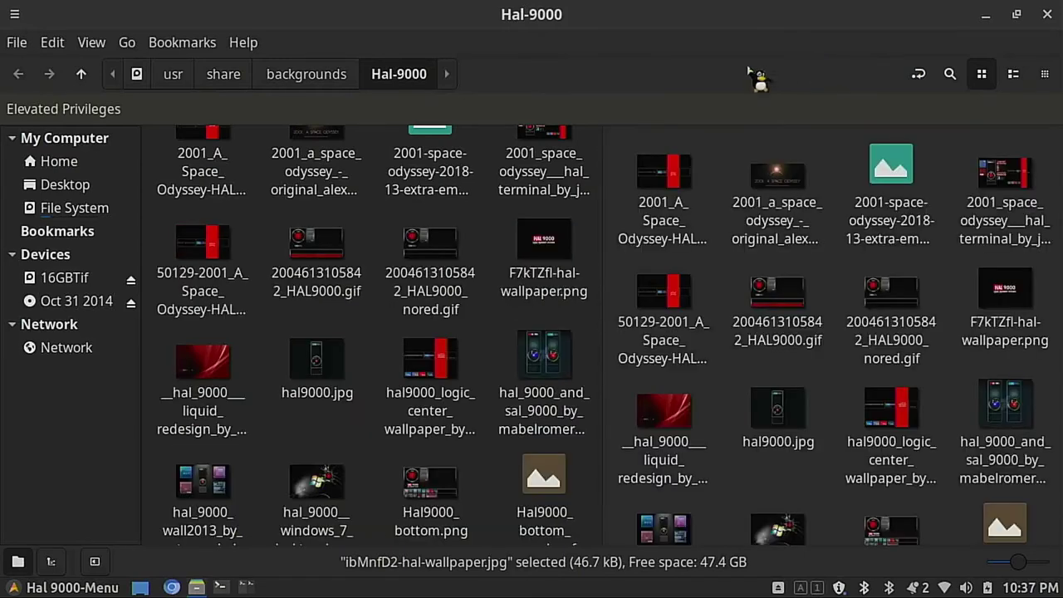
{"action": "left_click", "coordinate": [73, 209]}
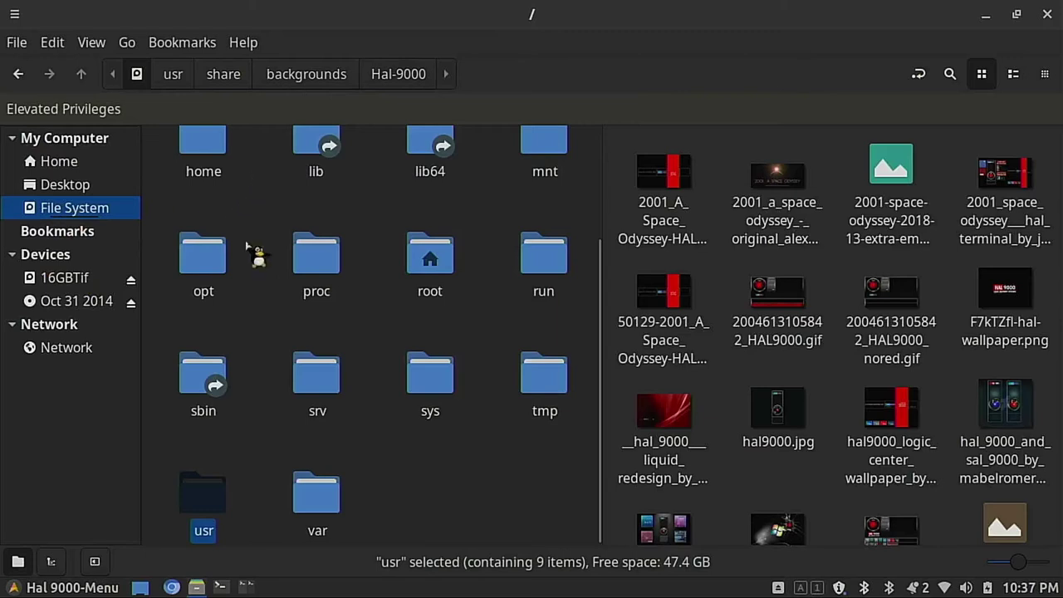
{"action": "scroll", "coordinate": [250, 246], "scroll_direction": "up", "scroll_amount": 3}
{"action": "double_click", "coordinate": [325, 178]}
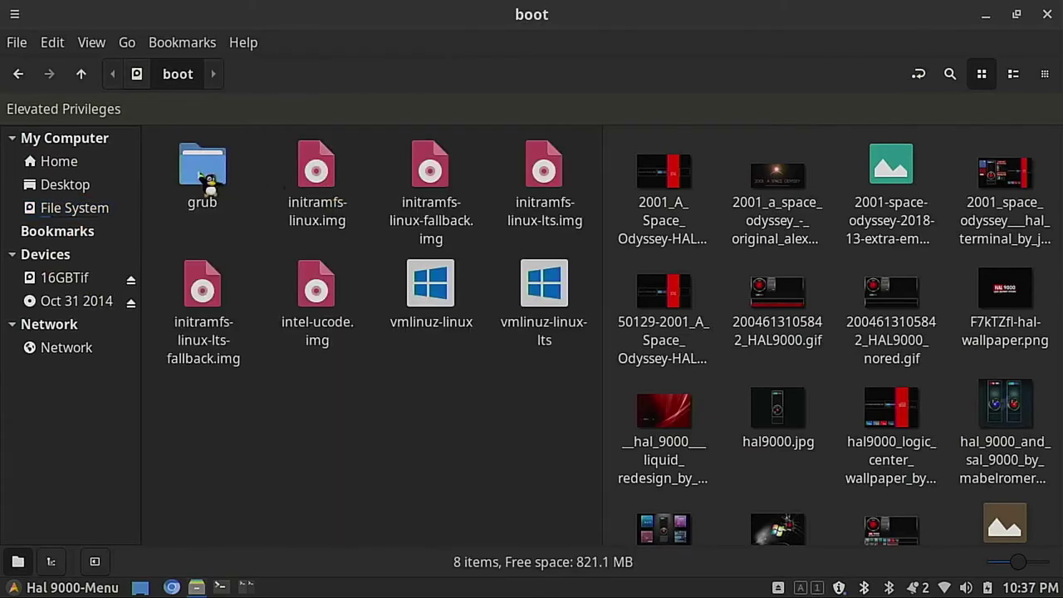
{"action": "double_click", "coordinate": [199, 170]}
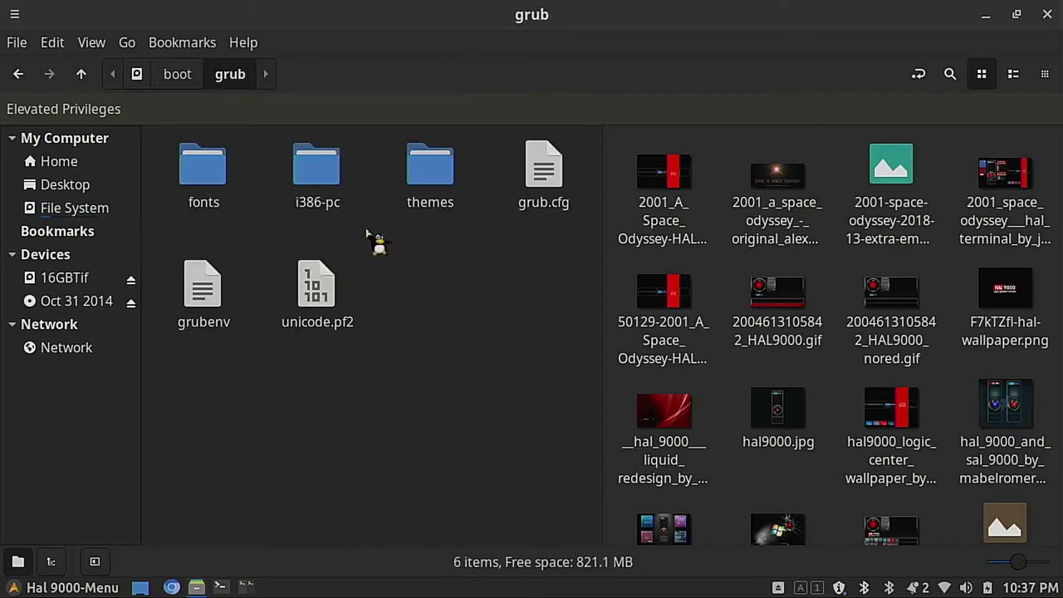
{"action": "double_click", "coordinate": [432, 175]}
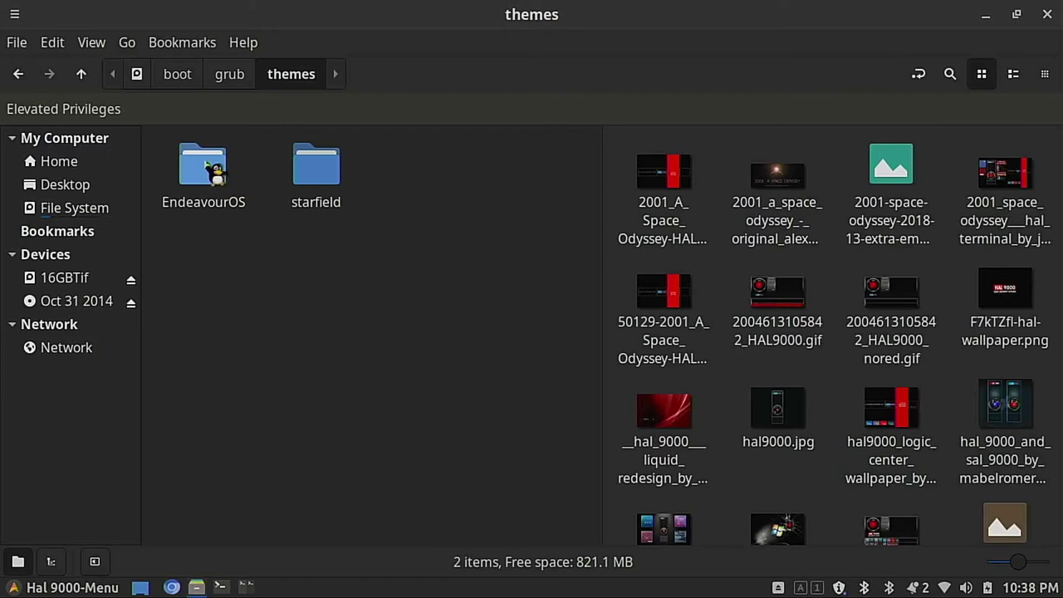
Duplicate the EndeavourOS theme folder within /boot/grub/themes.
{"action": "right_click", "coordinate": [207, 166]}
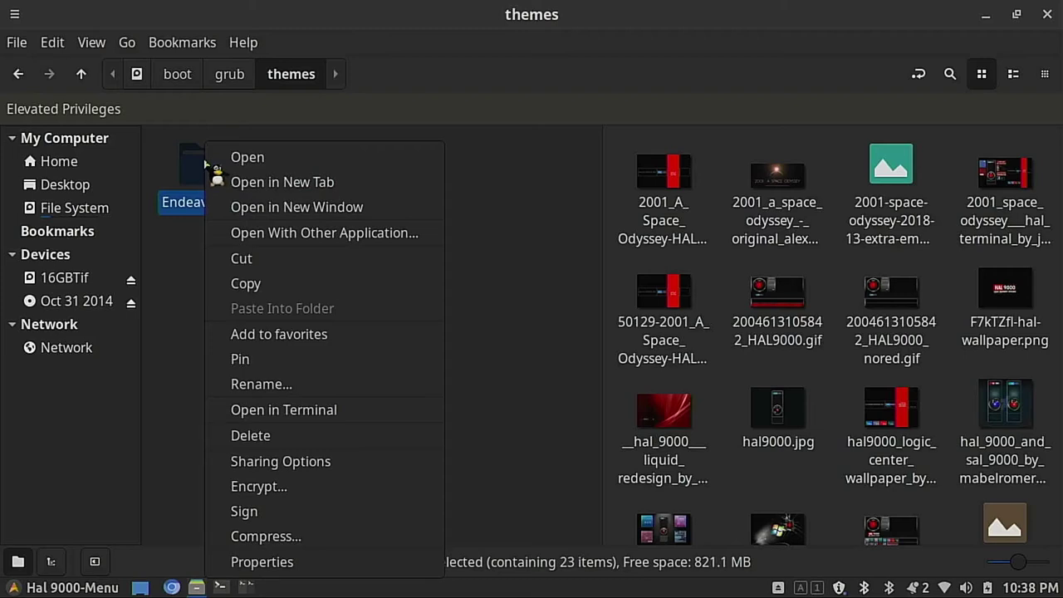
{"action": "left_click", "coordinate": [275, 283]}
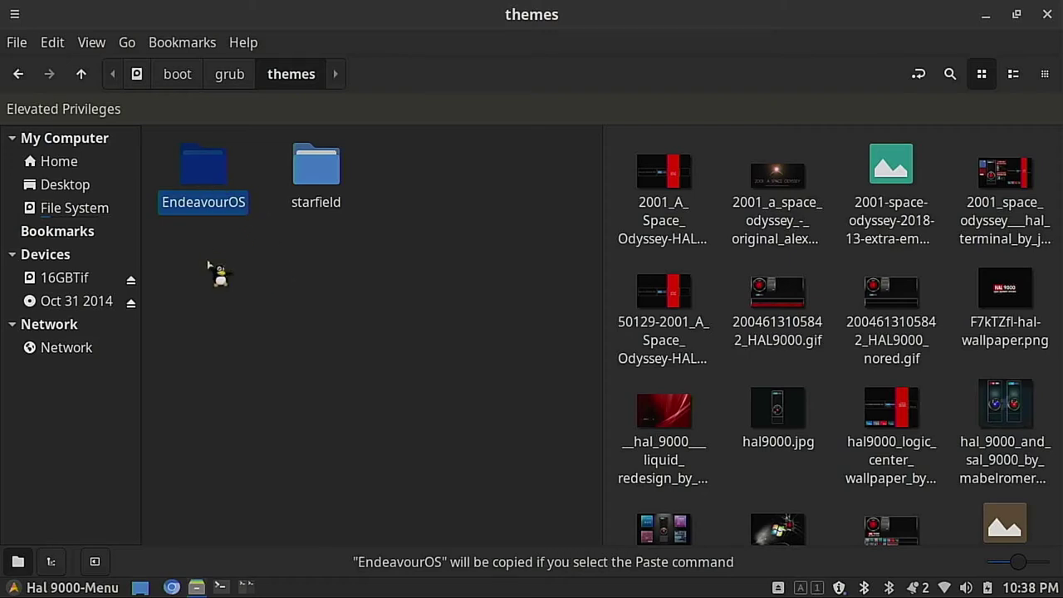
{"action": "right_click", "coordinate": [209, 266]}
{"action": "left_click", "coordinate": [352, 429]}
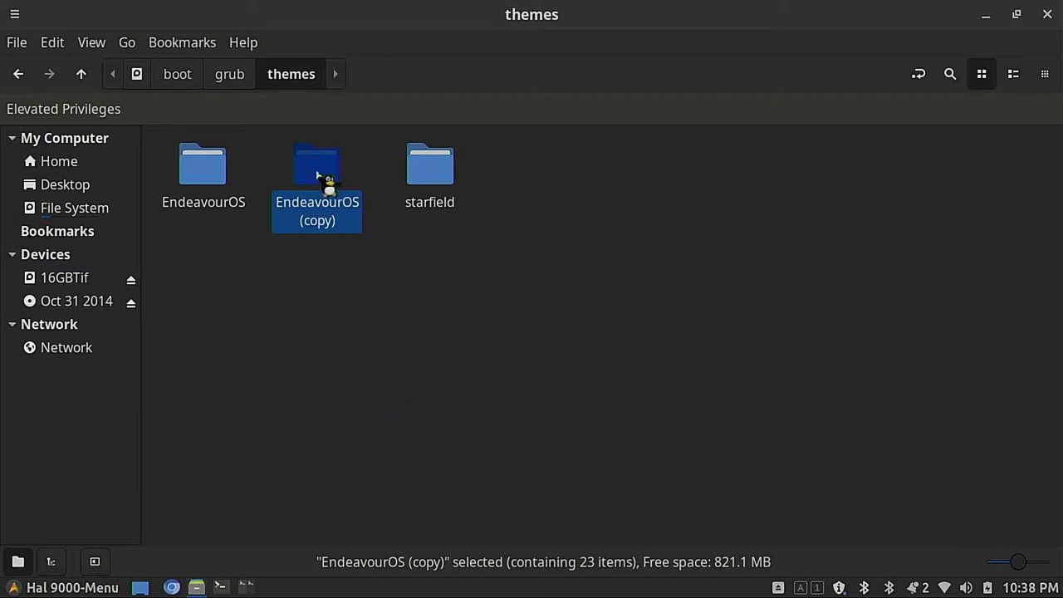
Rename the duplicated EndeavourOS folder to Hal-9000.
{"action": "key", "text": "ctrl+x"}
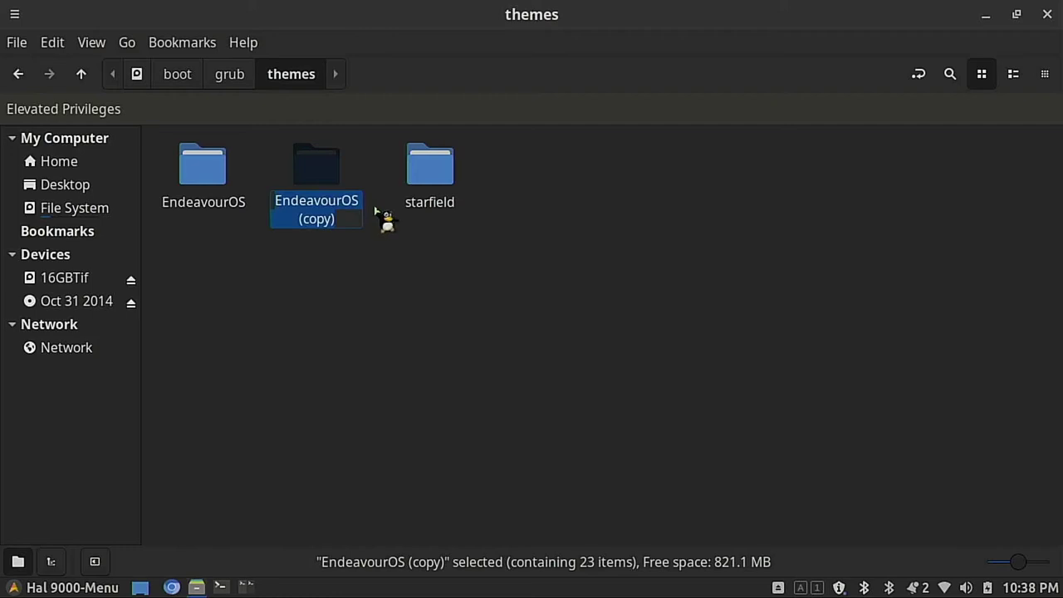
{"action": "key", "text": "F2"}
{"action": "type", "text": "H"}
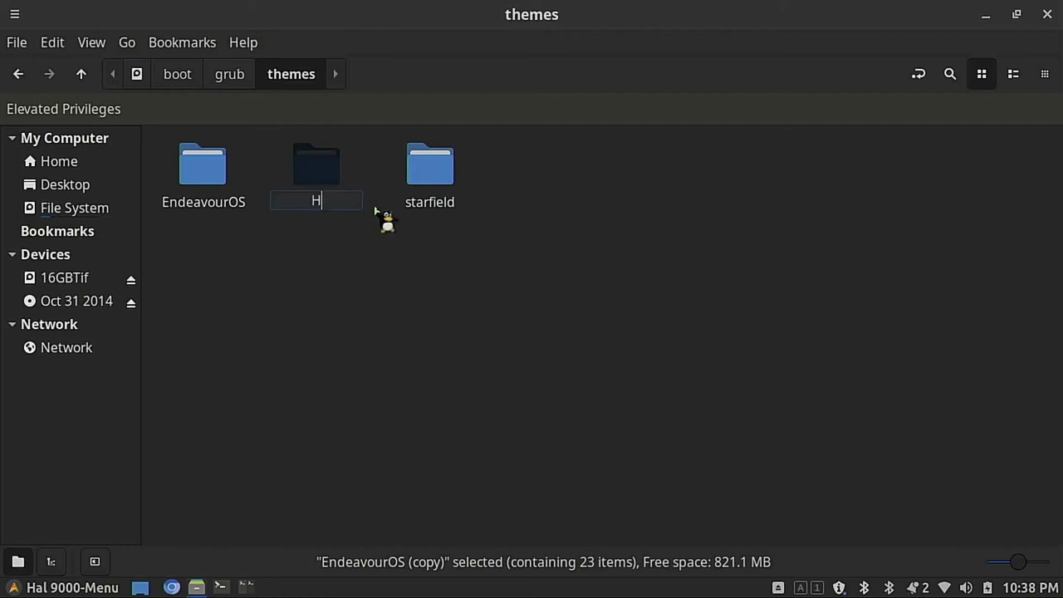
{"action": "type", "text": "al-9000"}
{"action": "key", "text": "Return"}
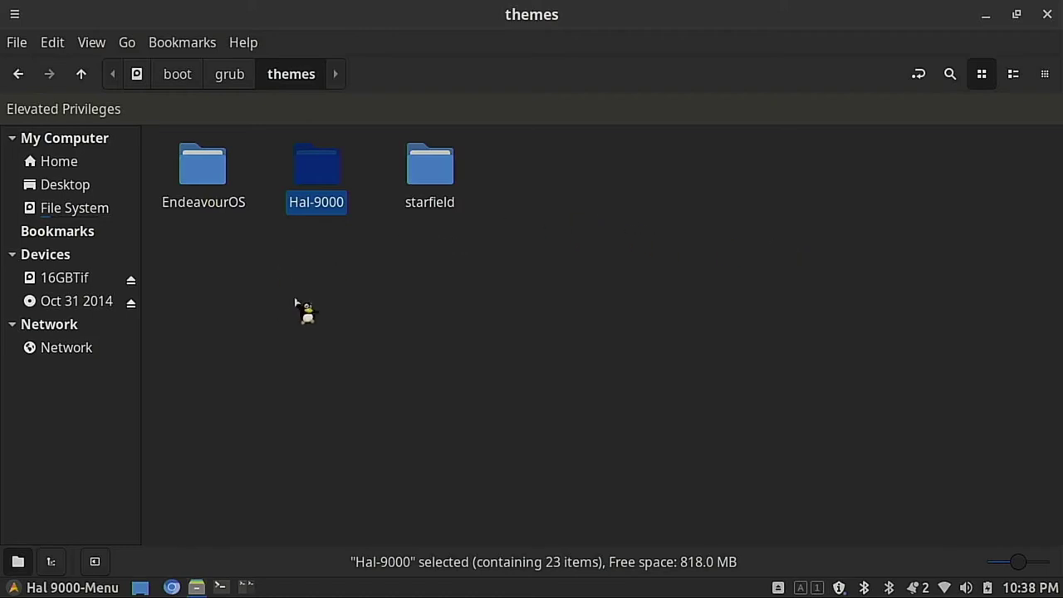
Return to /usr/share/backgrounds/Hal-9000 and copy ibMnfD2-hal-wallpaper-640.jpg to the clipboard.
{"action": "key", "text": "BackSpace"}
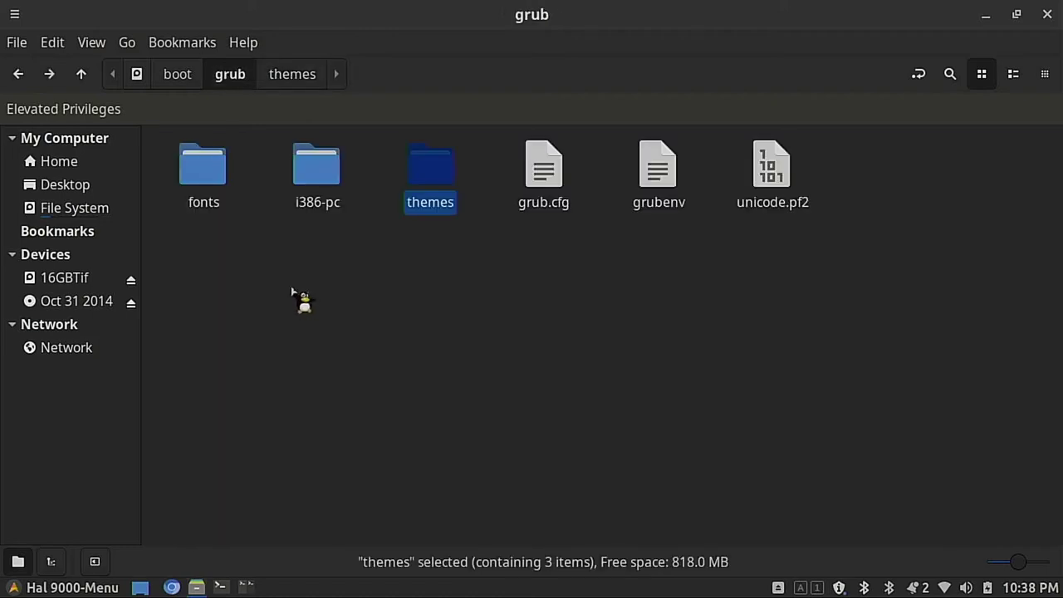
{"action": "key", "text": "BackSpace"}
{"action": "key", "text": "BackSpace"}
{"action": "key", "text": "BackSpace"}
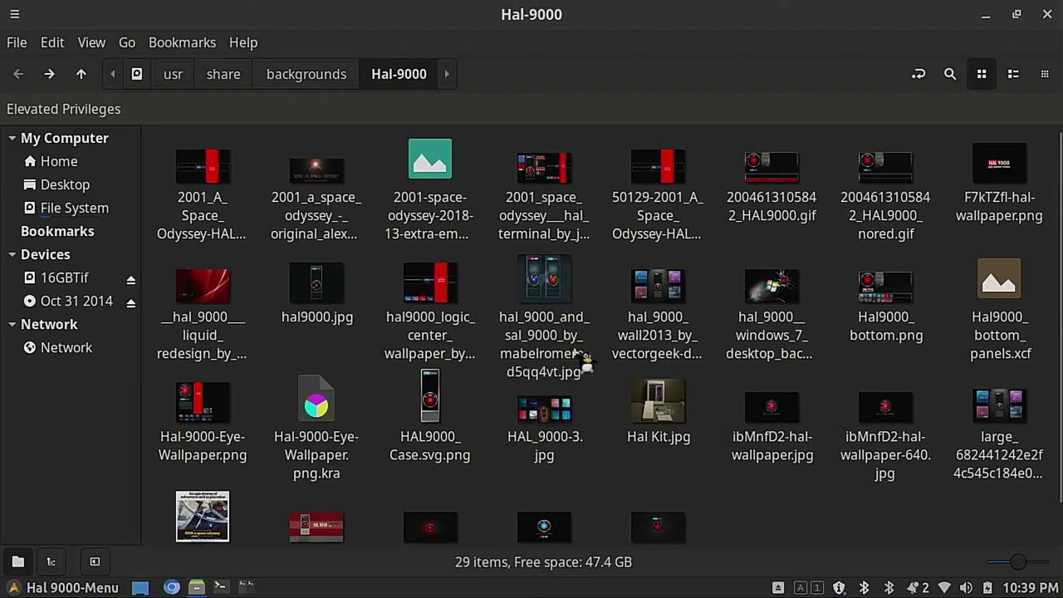
{"action": "scroll", "coordinate": [545, 438], "scroll_direction": "down", "scroll_amount": 1}
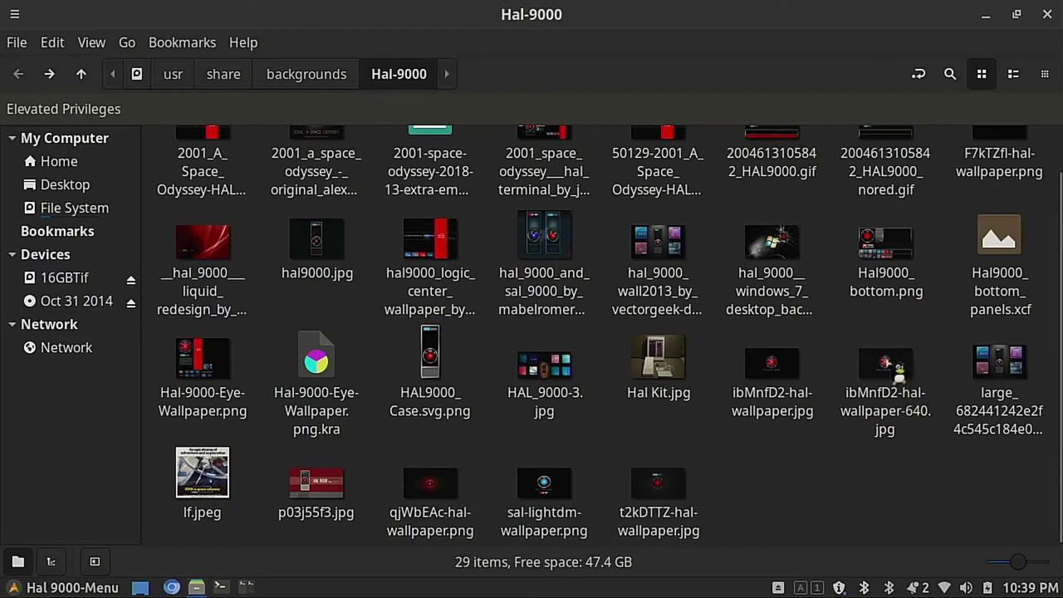
{"action": "right_click", "coordinate": [888, 360]}
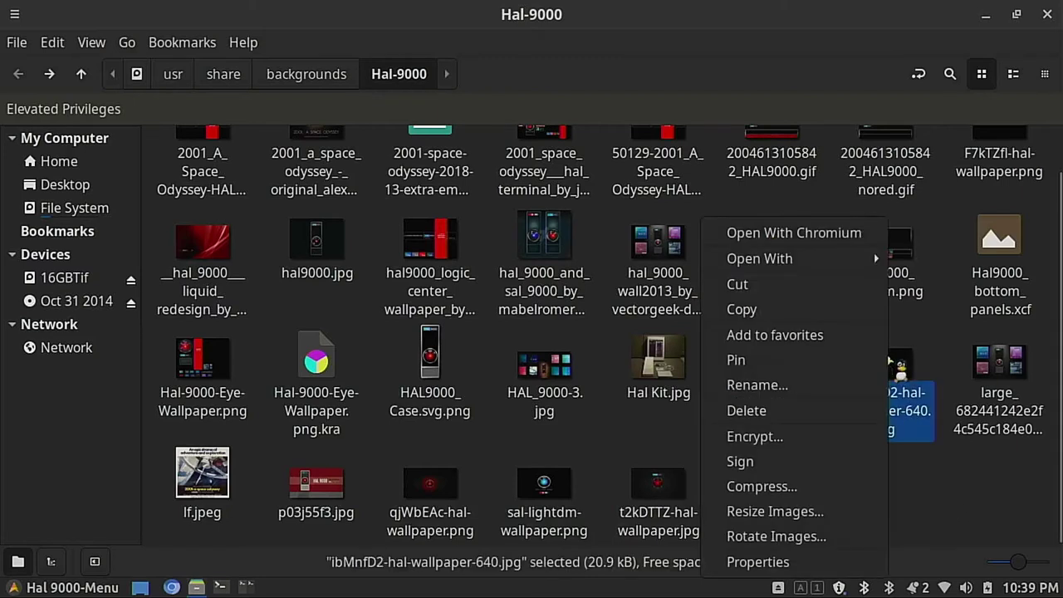
{"action": "left_click", "coordinate": [810, 309]}
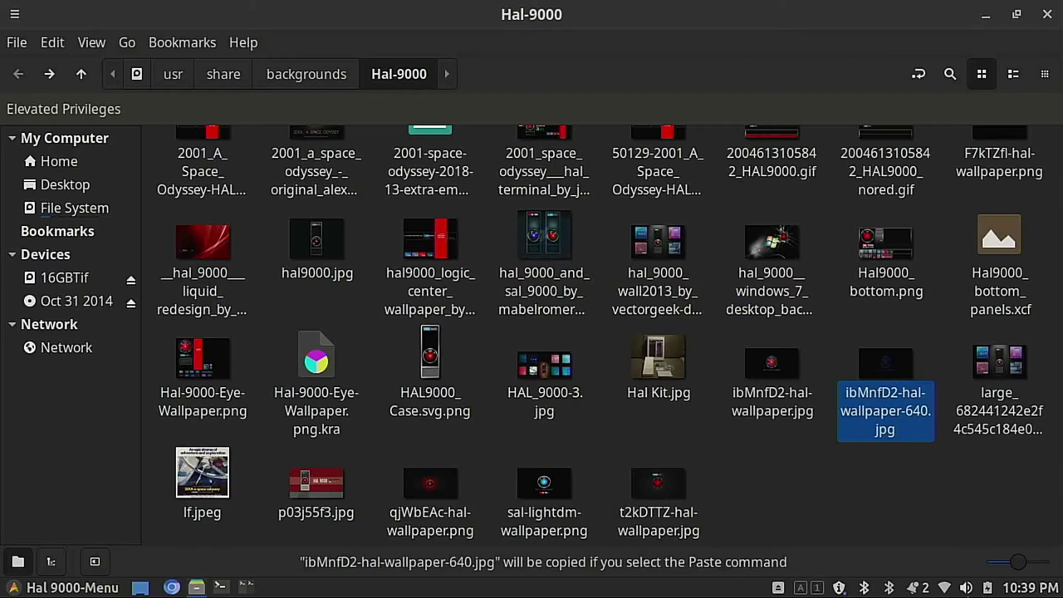
Open the /boot/grub/themes/Hal-9000 folder and paste the copied ibMnfD2-hal-wallpaper-640.jpg into it.
{"action": "left_click", "coordinate": [50, 74]}
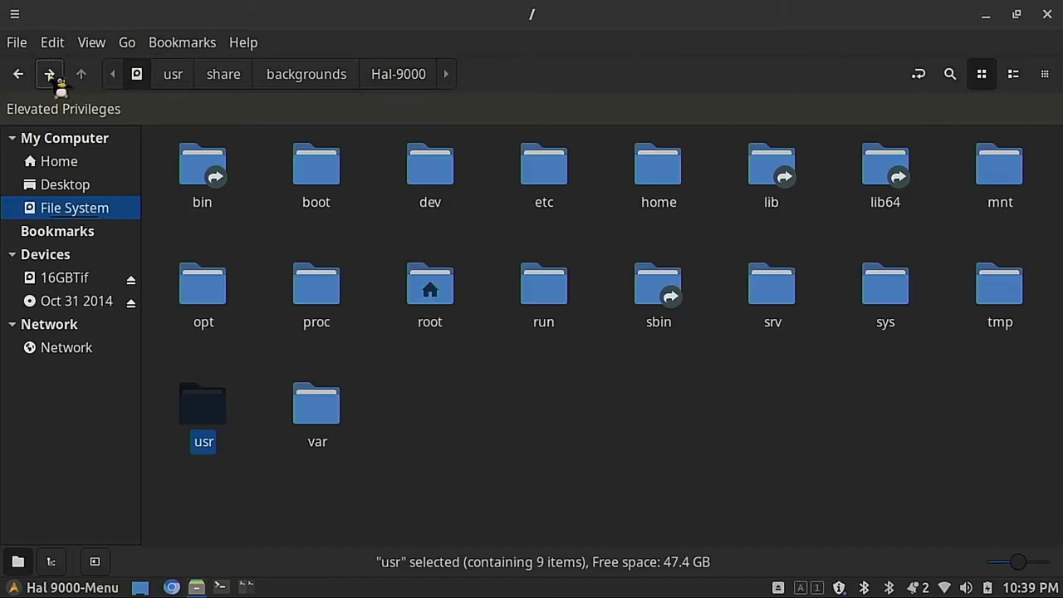
{"action": "double_click", "coordinate": [309, 186]}
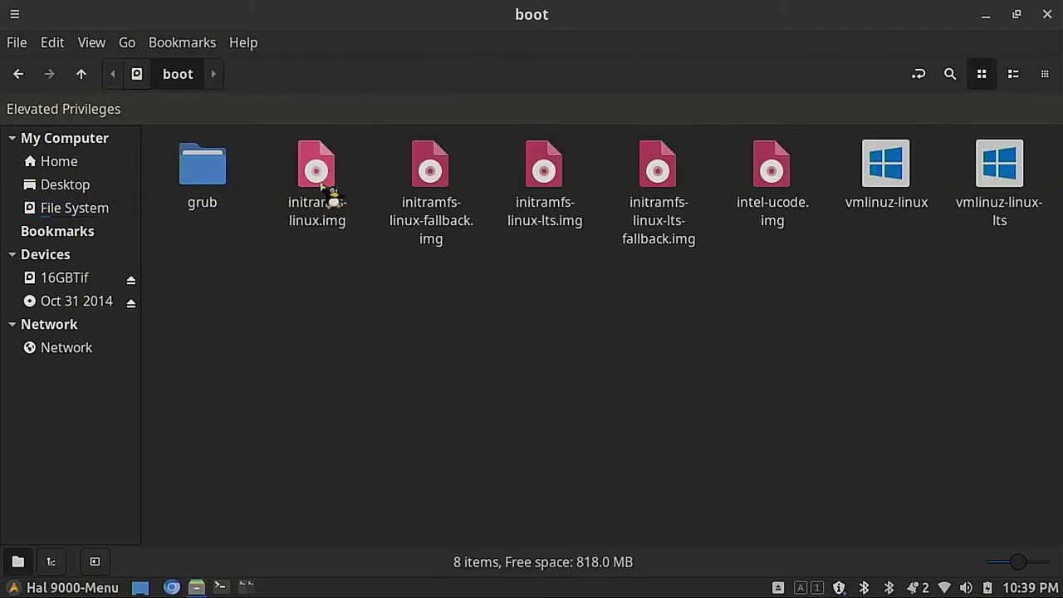
{"action": "double_click", "coordinate": [213, 175]}
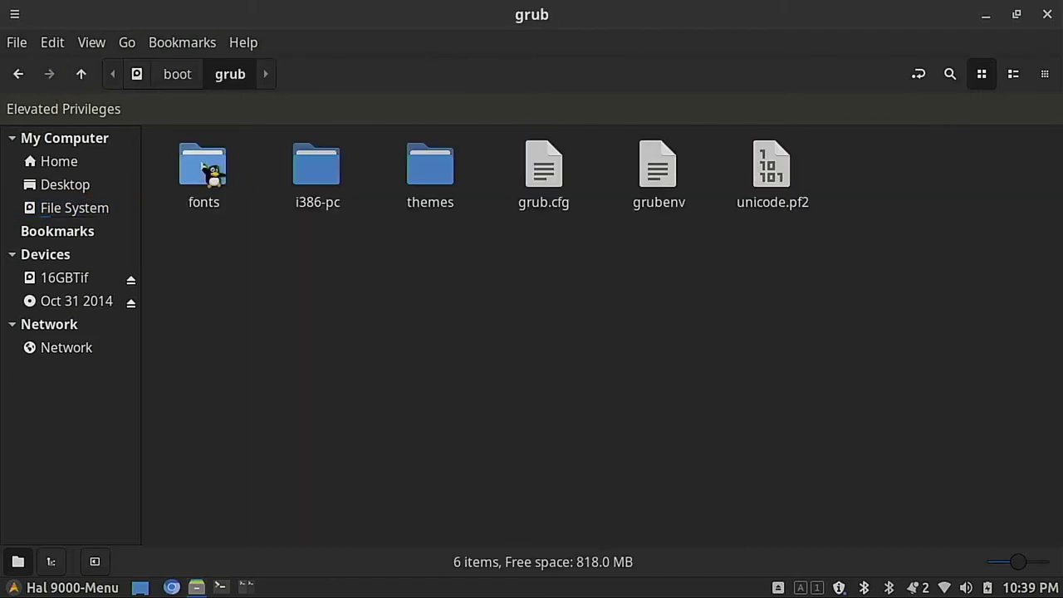
{"action": "double_click", "coordinate": [430, 175]}
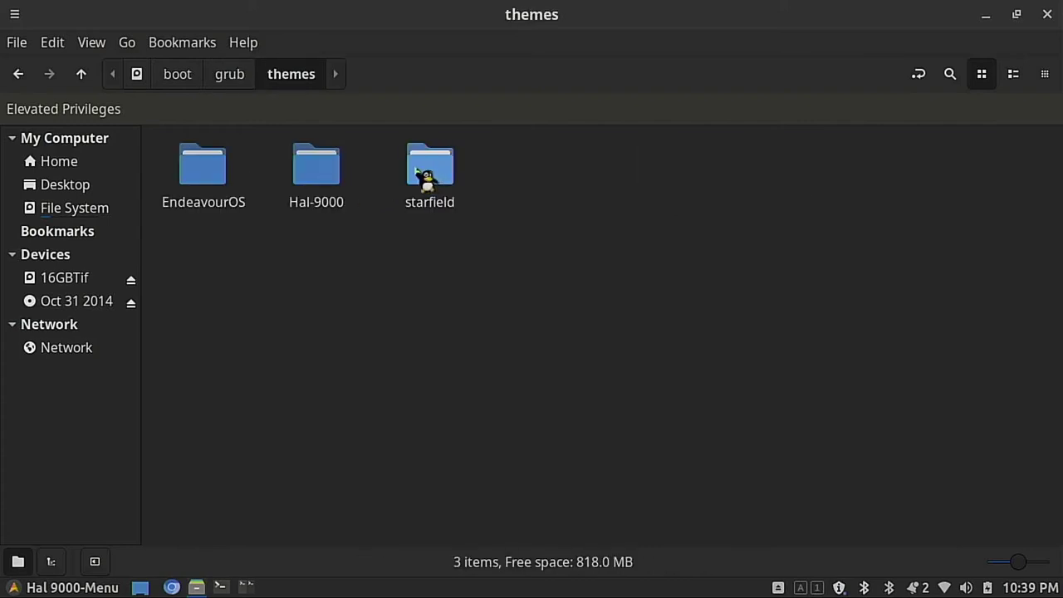
{"action": "double_click", "coordinate": [322, 172]}
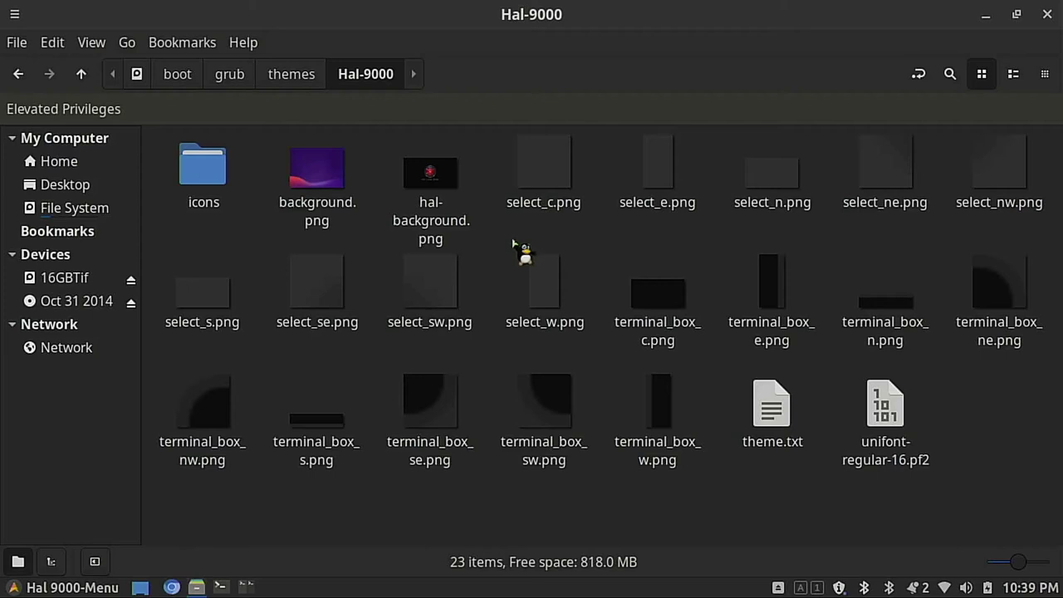
{"action": "key", "text": "ctrl+v"}
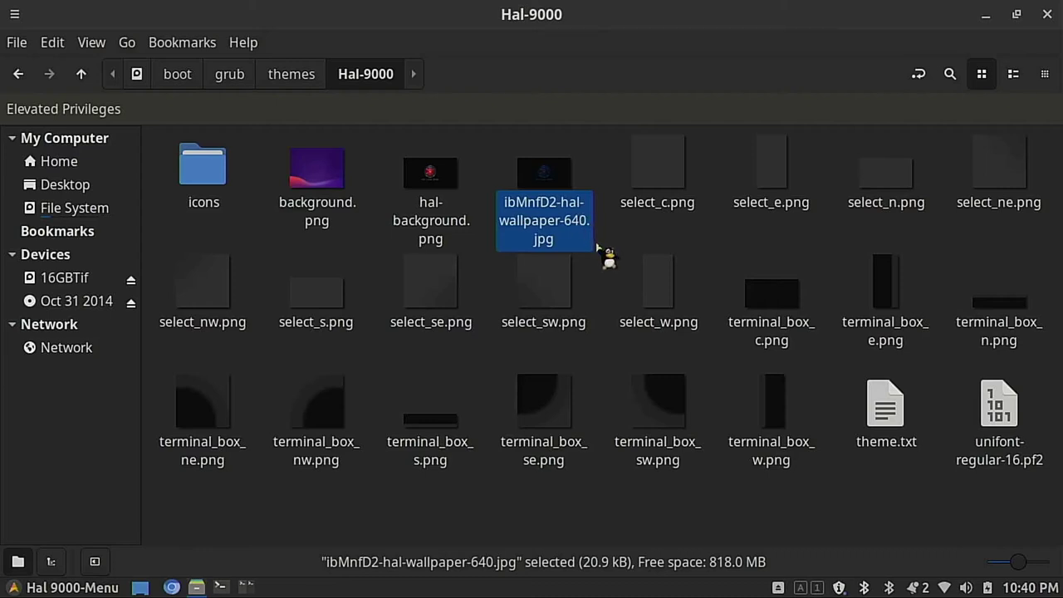
Copy the pasted wallpaper's full file name including its extension, and open theme.txt from the Hal-9000 theme folder in the text editor.
{"action": "key", "text": "F2"}
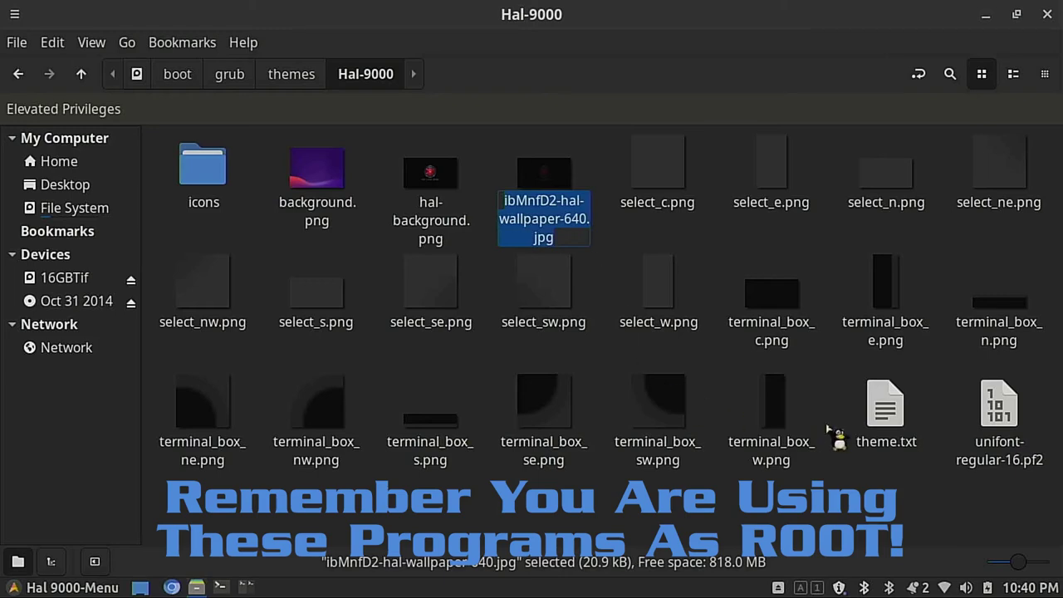
{"action": "left_click", "coordinate": [894, 425]}
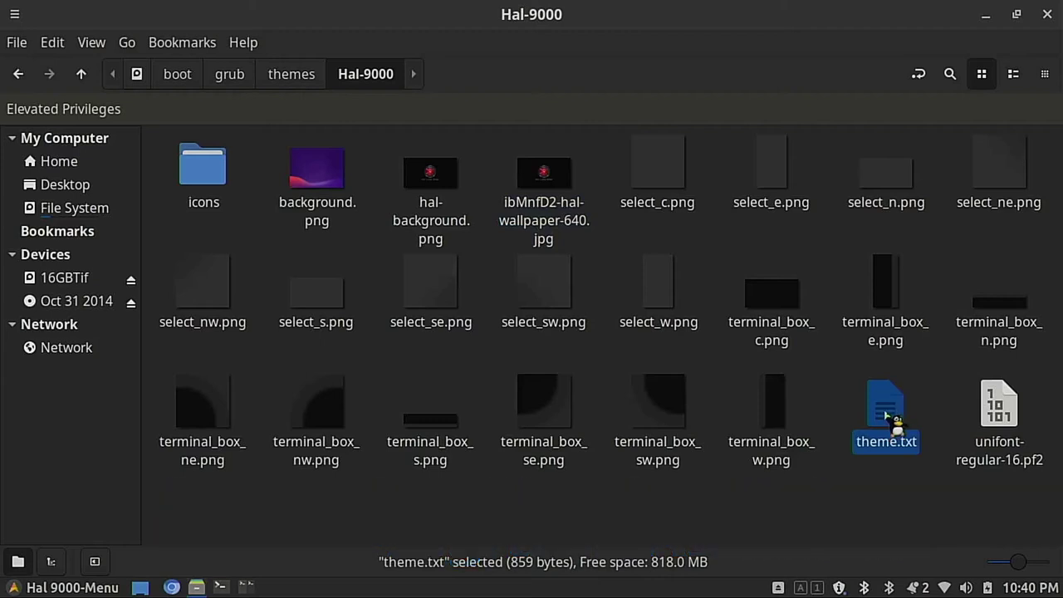
{"action": "right_click", "coordinate": [878, 405]}
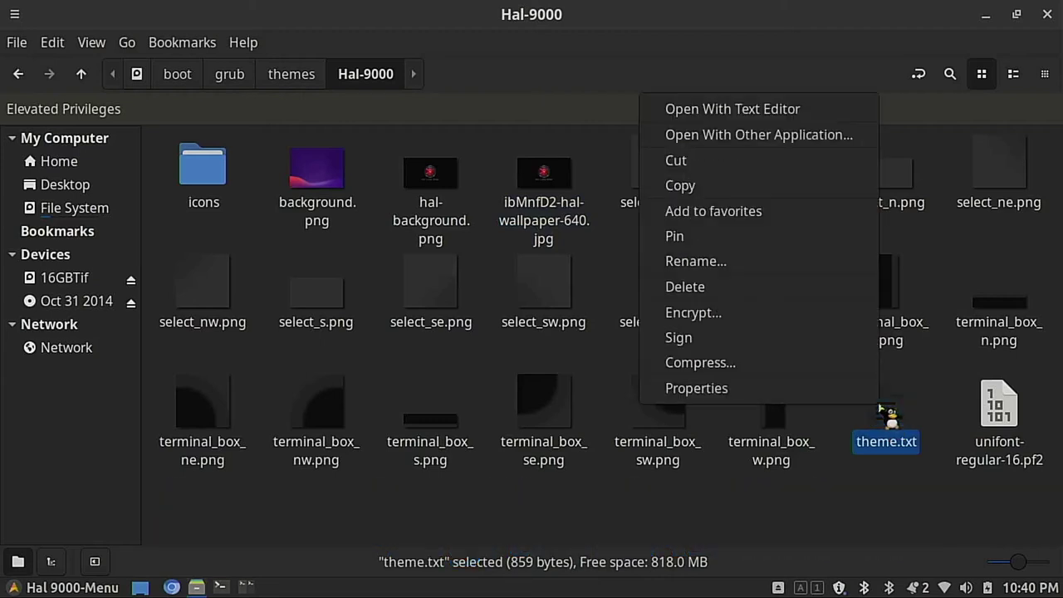
{"action": "left_click", "coordinate": [820, 111]}
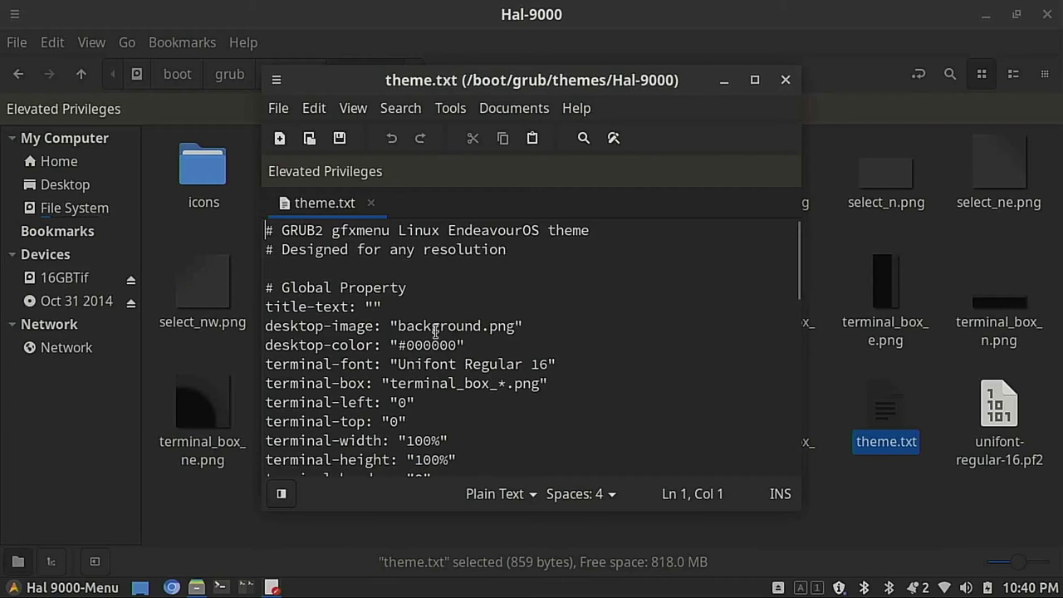
Add a new line below title-text in theme.txt containing the copied file name ibMnfD2-hal-wallpaper-640.jpg.
{"action": "left_click", "coordinate": [408, 307]}
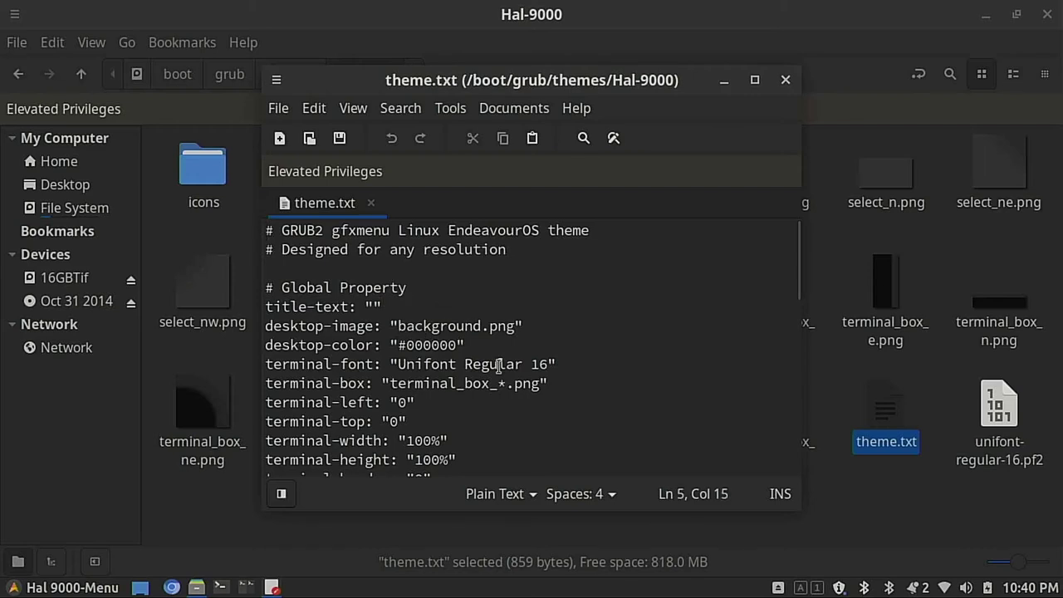
{"action": "key", "text": "Return"}
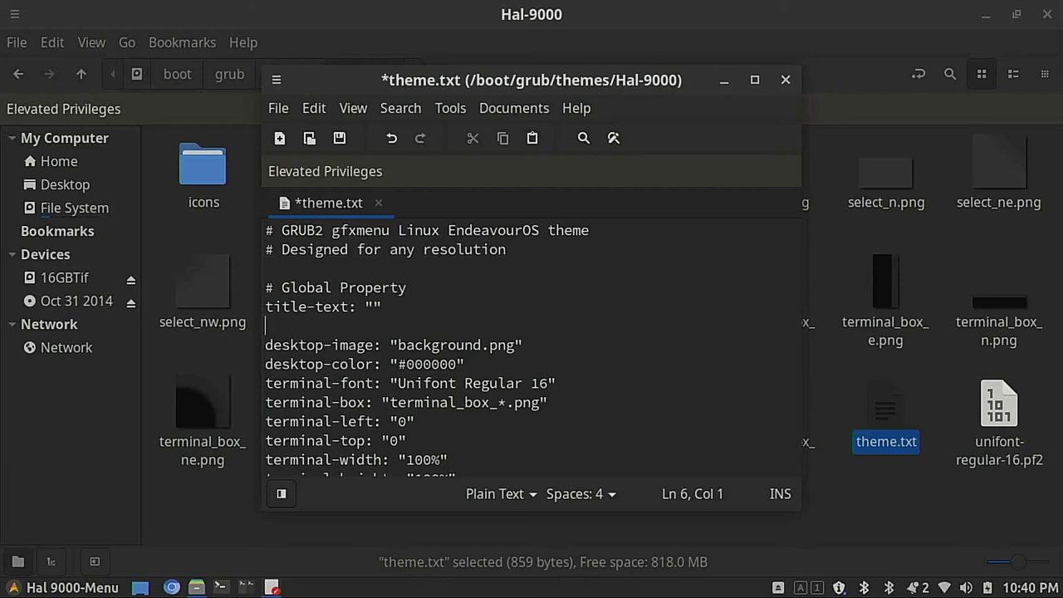
{"action": "key", "text": "ctrl+v"}
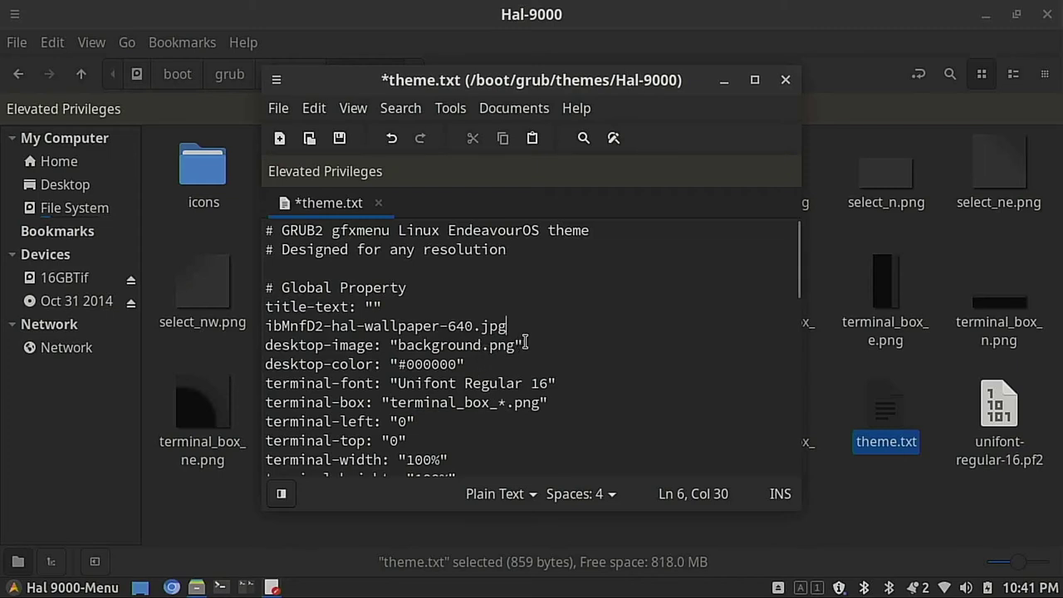
Select the desktop-image: prefix up to and including the opening quotation mark before background.png.
{"action": "left_click", "coordinate": [387, 345]}
{"action": "key", "text": "Right"}
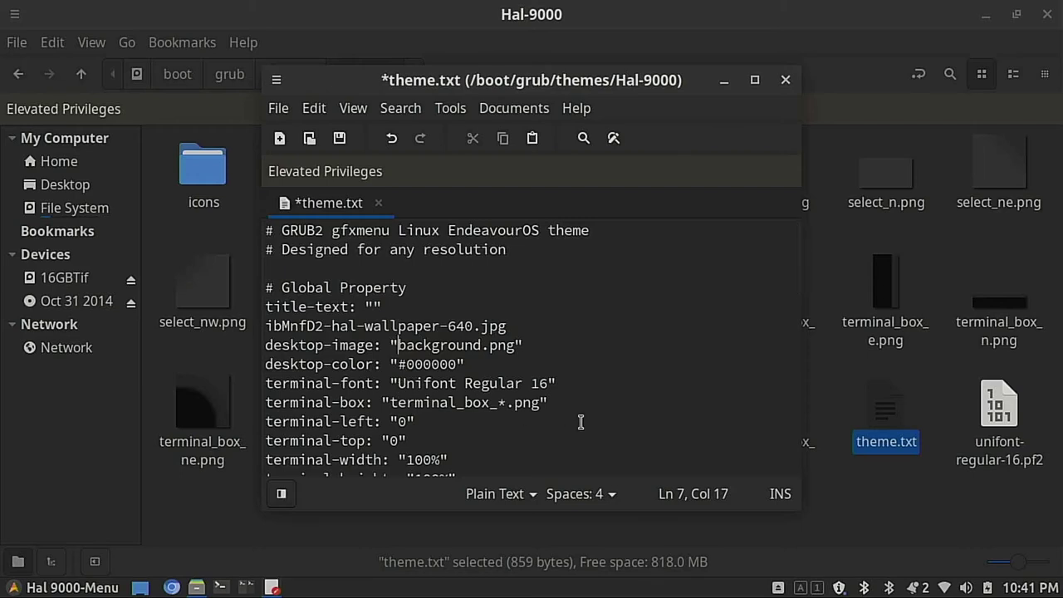
{"action": "key", "text": "shift+Home"}
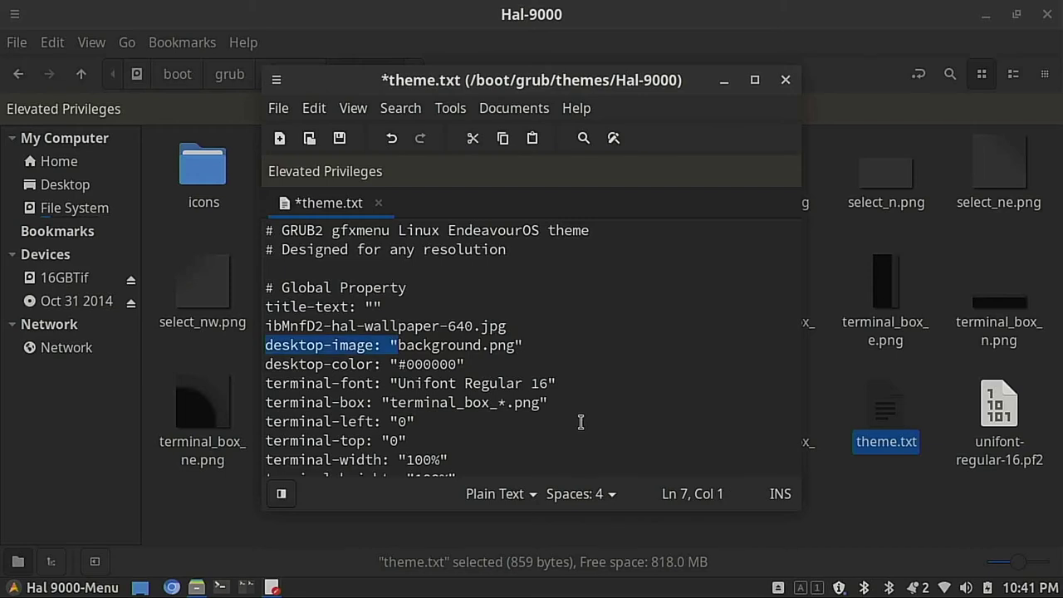